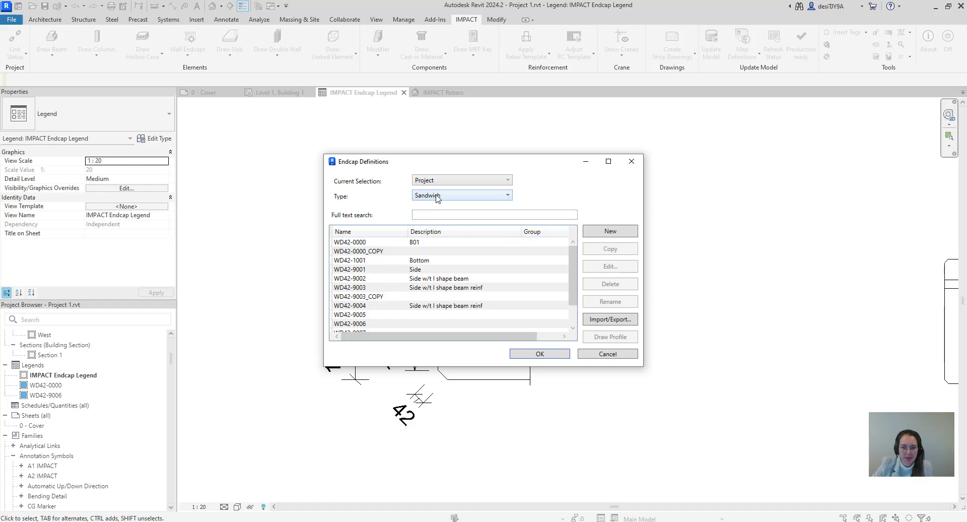
# Create a new sandwich endcap definition named WD42-9012
pyautogui.scroll(-1, 436, 265)
pyautogui.click(620, 233)
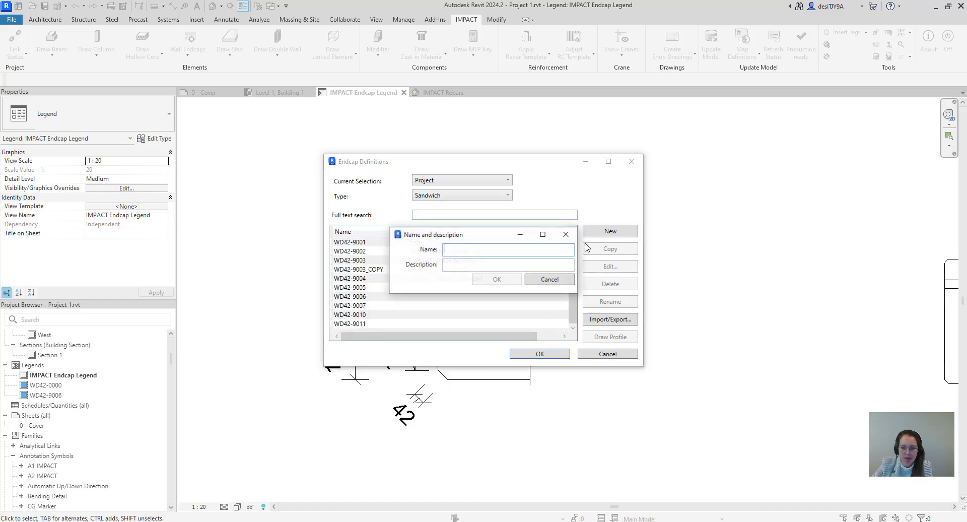
pyautogui.write('WD42')
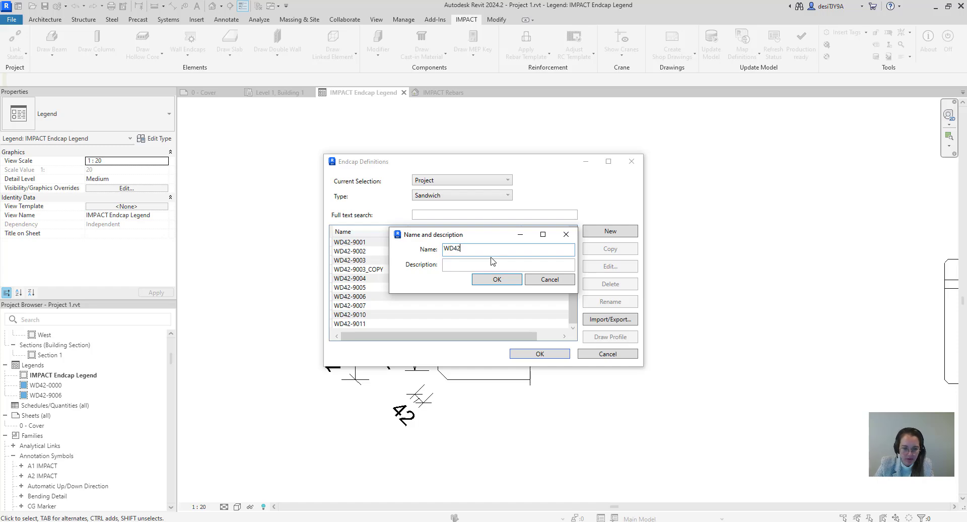
pyautogui.write('-')
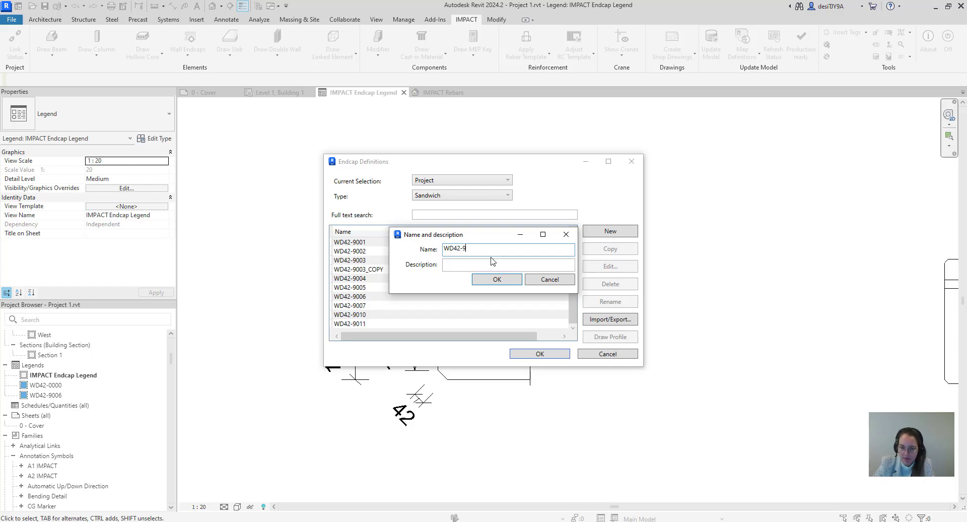
pyautogui.write('9012')
pyautogui.click(501, 276)
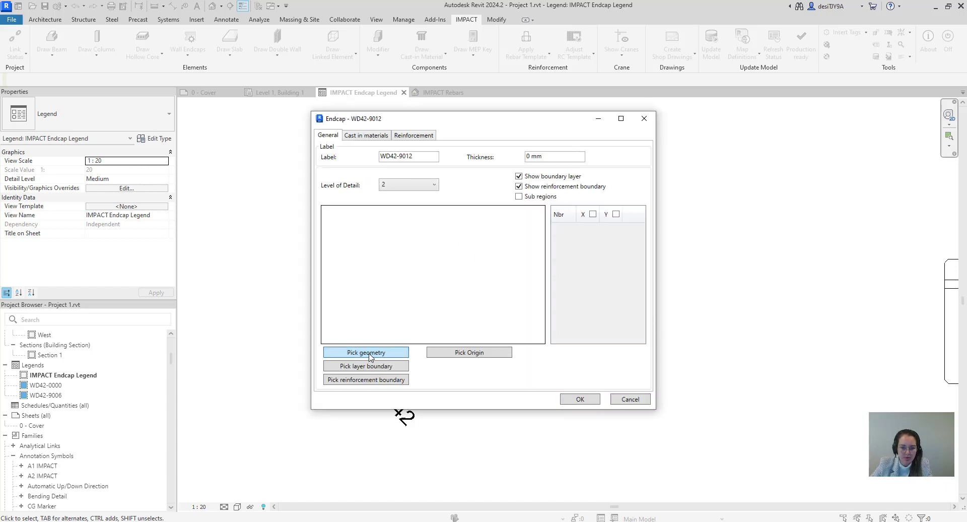
# Pick the complete legend profile as the endcap's outer geometry, with the origin at its lower-left corner point
pyautogui.click(369, 352)
pyautogui.moveTo(431, 244); pyautogui.dragTo(601, 443)
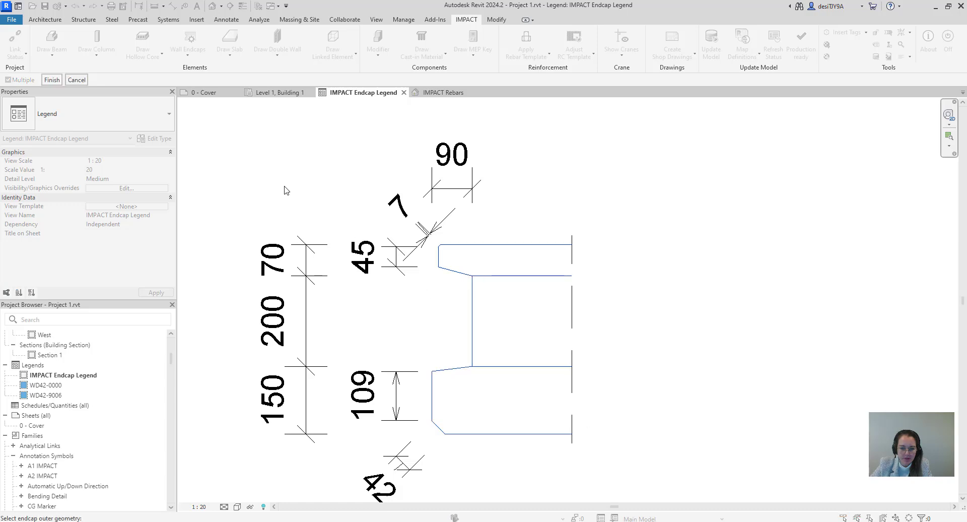
pyautogui.click(61, 81)
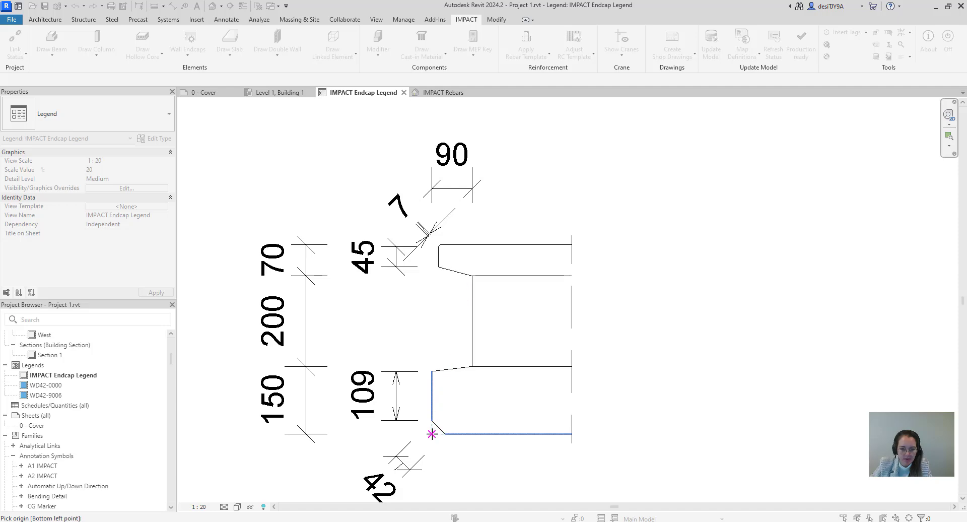
pyautogui.click(431, 433)
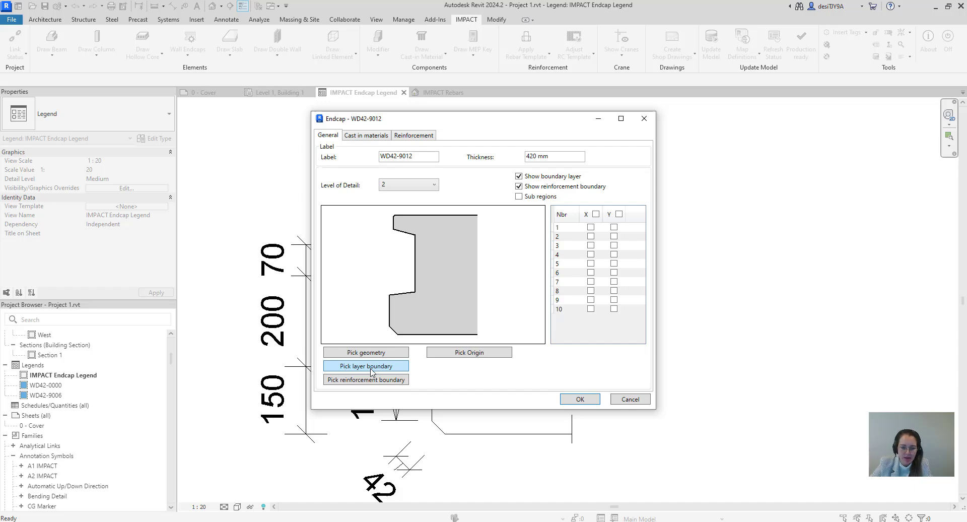
# Define the endcap's layer boundaries by picking the lines between the 150 and 200 layers and between the 200 and 70 layers
pyautogui.click(371, 370)
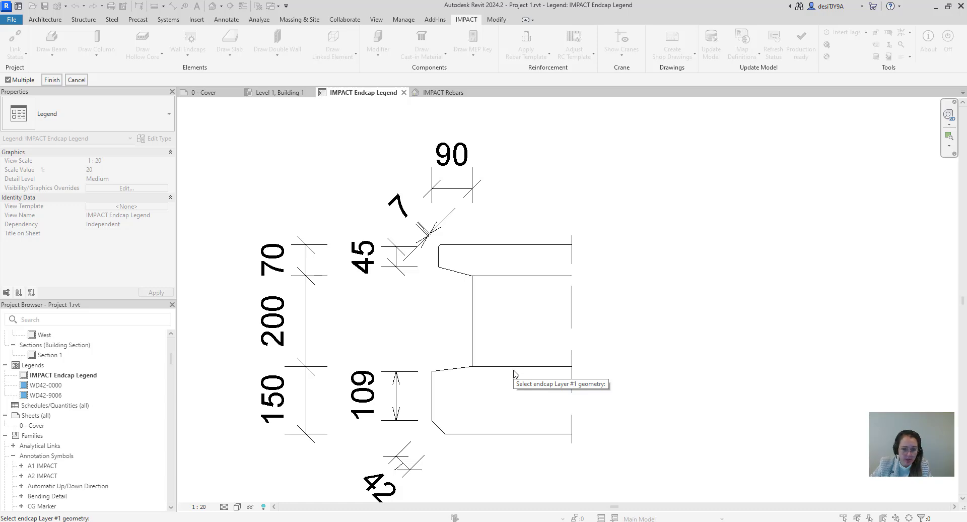
pyautogui.click(514, 367)
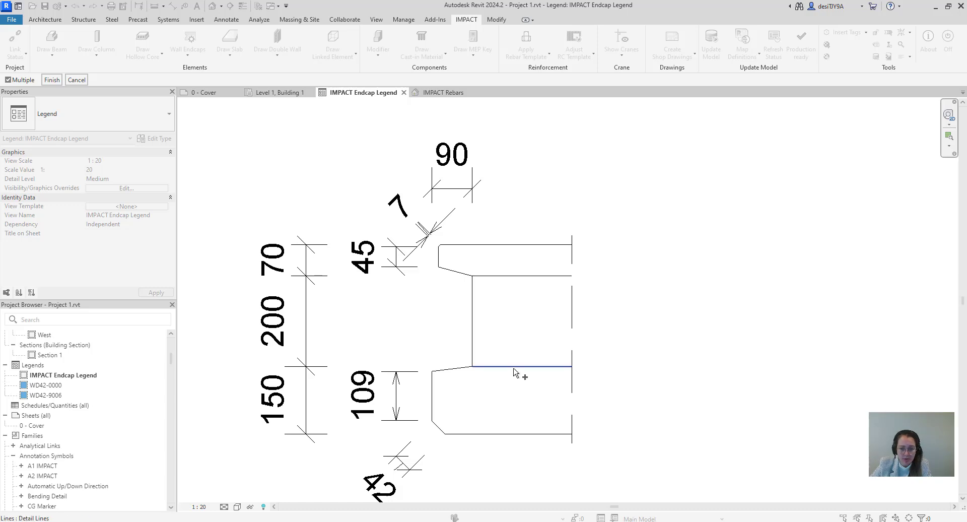
pyautogui.click(51, 82)
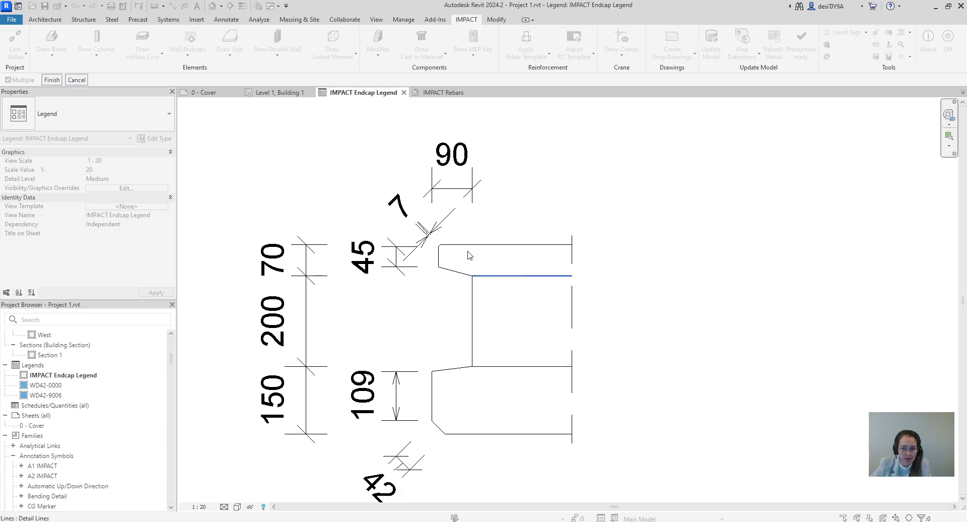
pyautogui.click(51, 80)
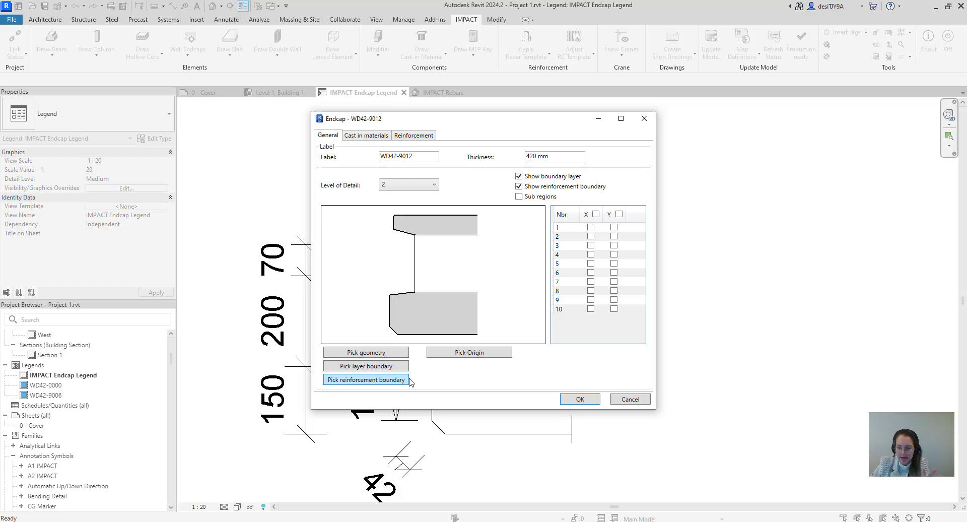
# Review the endcap's cast-in materials, save the definition and close the endcap definitions
pyautogui.click(357, 136)
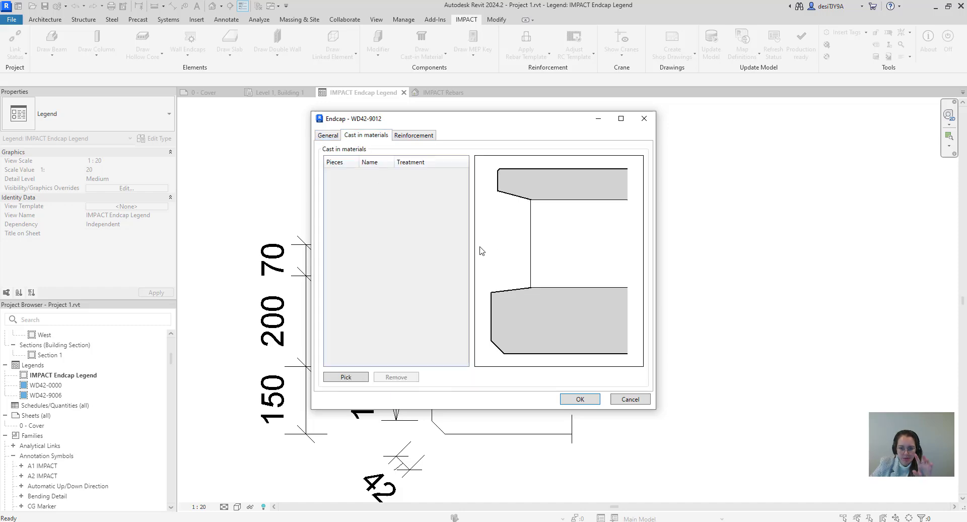
pyautogui.click(572, 399)
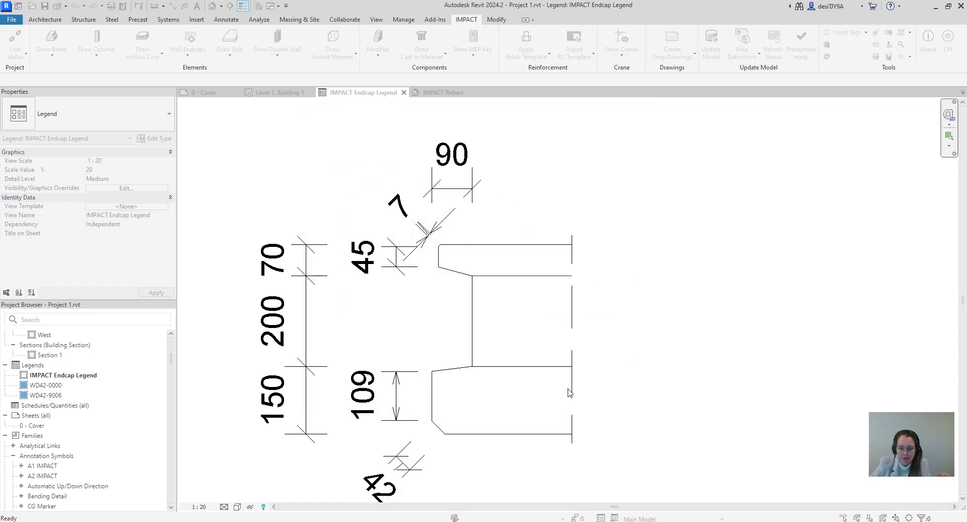
pyautogui.click(543, 359)
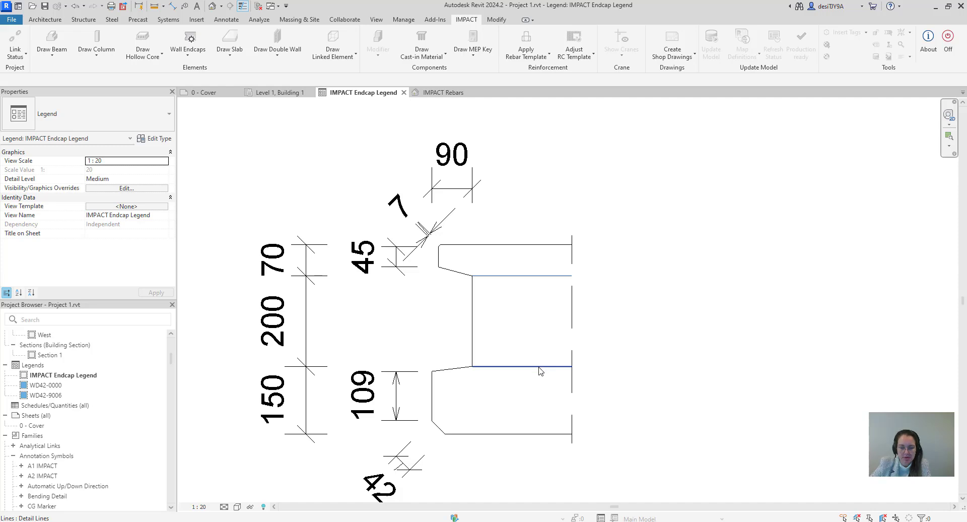
# Switch to the IMPACT Rebars 3D view and bring up an empty area beside the existing walls
pyautogui.click(442, 93)
pyautogui.scroll(-2, 432, 233)
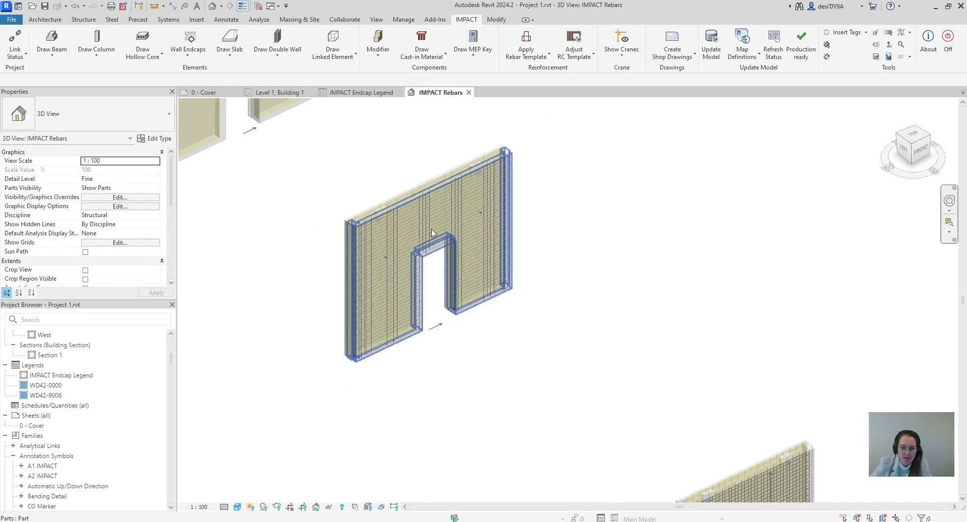
pyautogui.scroll(-1, 516, 307)
pyautogui.moveTo(512, 302); pyautogui.dragTo(330, 171, button='middle')
pyautogui.moveTo(518, 348); pyautogui.dragTo(383, 240, button='middle')
pyautogui.moveTo(523, 306); pyautogui.dragTo(487, 288, button='middle')
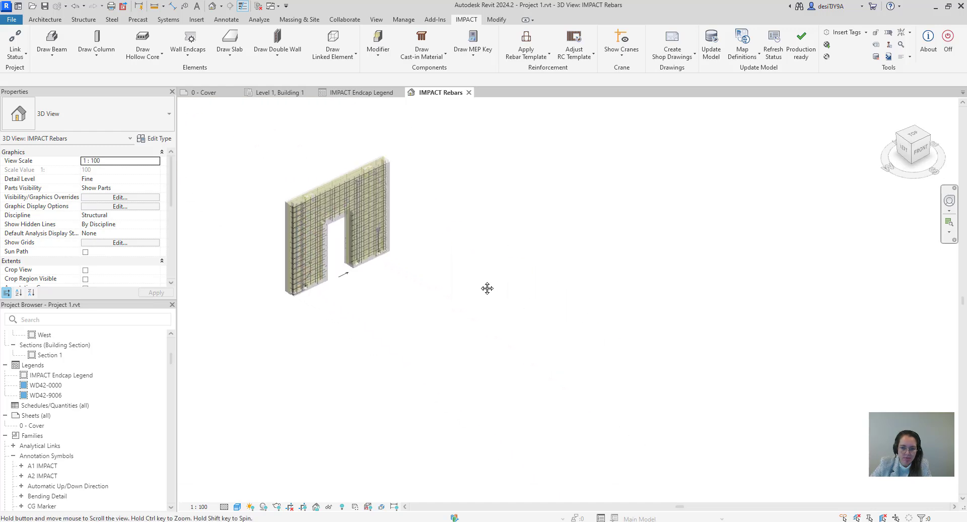
pyautogui.scroll(4, 486, 288)
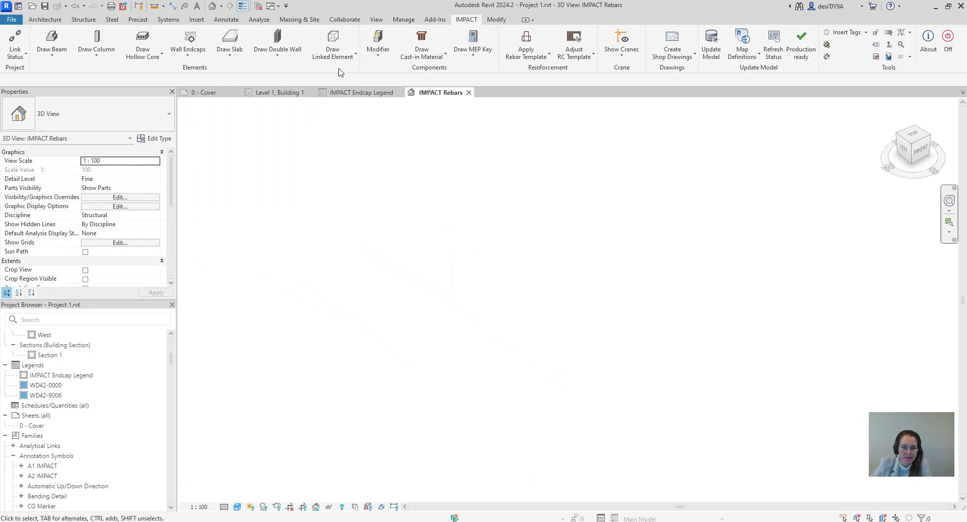
# Draw a sandwich wall with definition SW42_01 and zero vertical gap, about 4100 mm long, beside the wall with the door opening
pyautogui.click(196, 59)
pyautogui.click(207, 71)
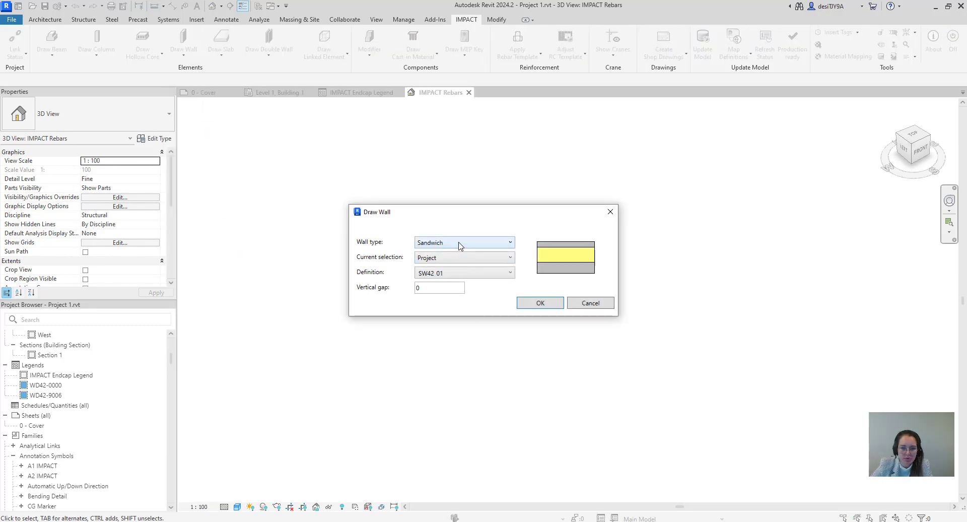
pyautogui.click(539, 302)
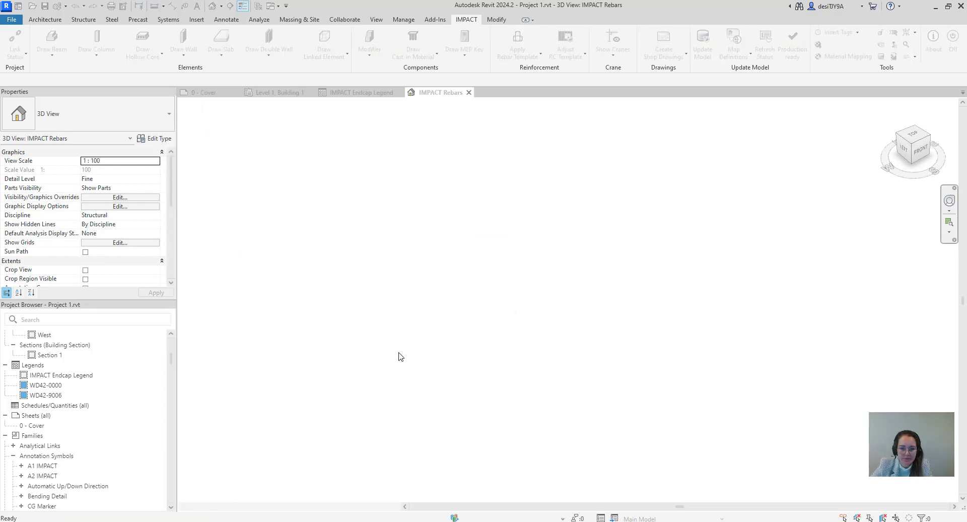
pyautogui.click(377, 387)
pyautogui.scroll(-5, 492, 330)
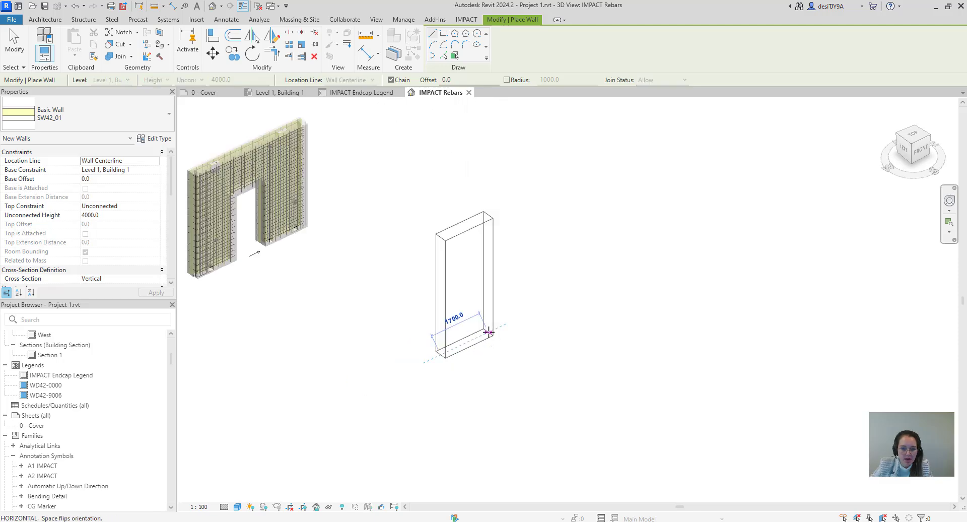
pyautogui.scroll(3, 497, 325)
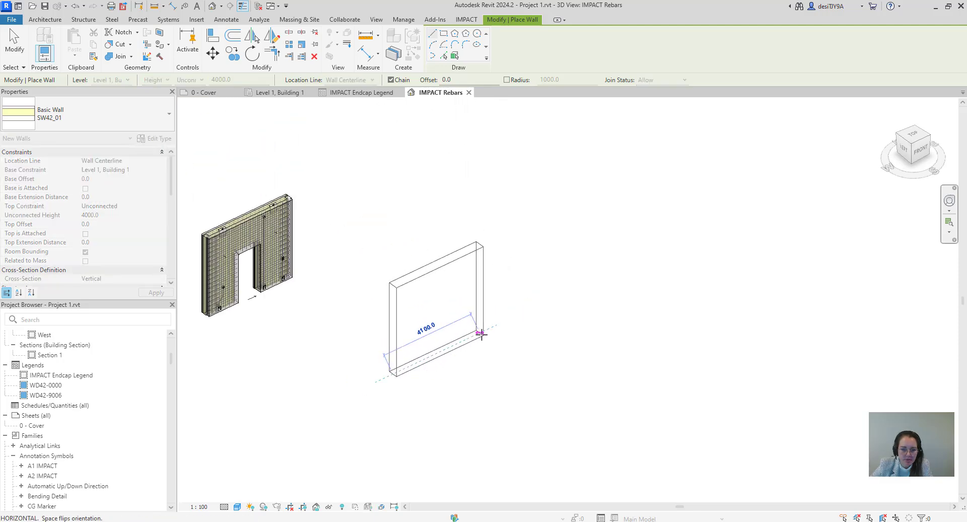
pyautogui.click(481, 333)
pyautogui.scroll(3, 480, 330)
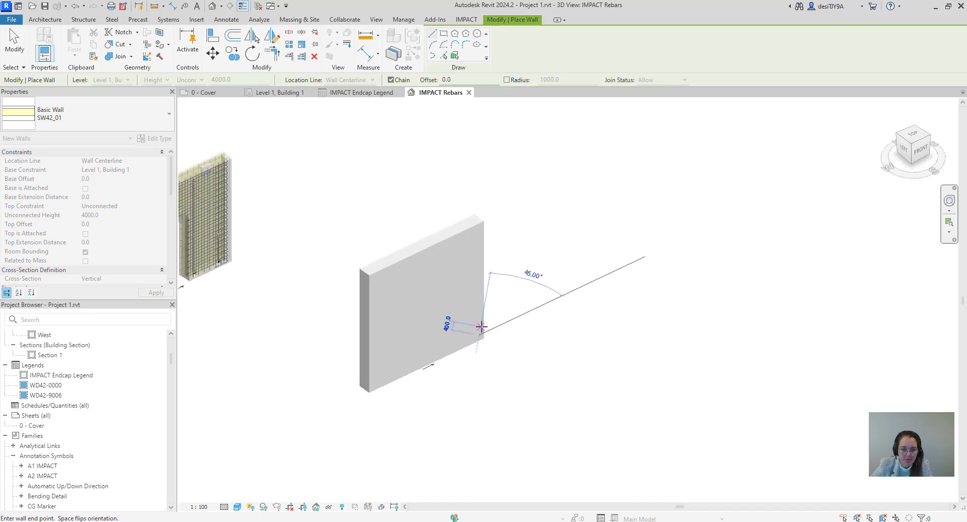
pyautogui.press('Escape')
pyautogui.press('Escape')
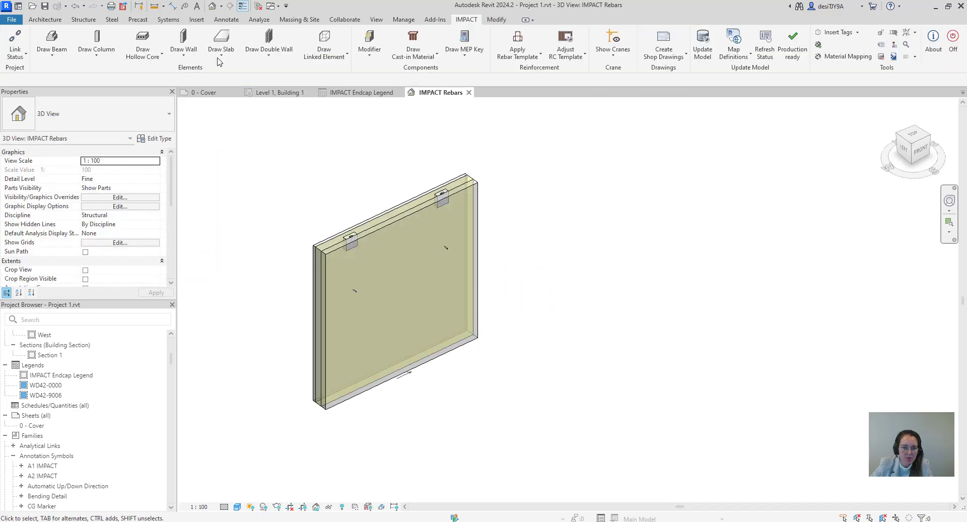
# Find WD42-9012 among the sandwich wall endcap definitions and close the list
pyautogui.click(183, 54)
pyautogui.click(202, 173)
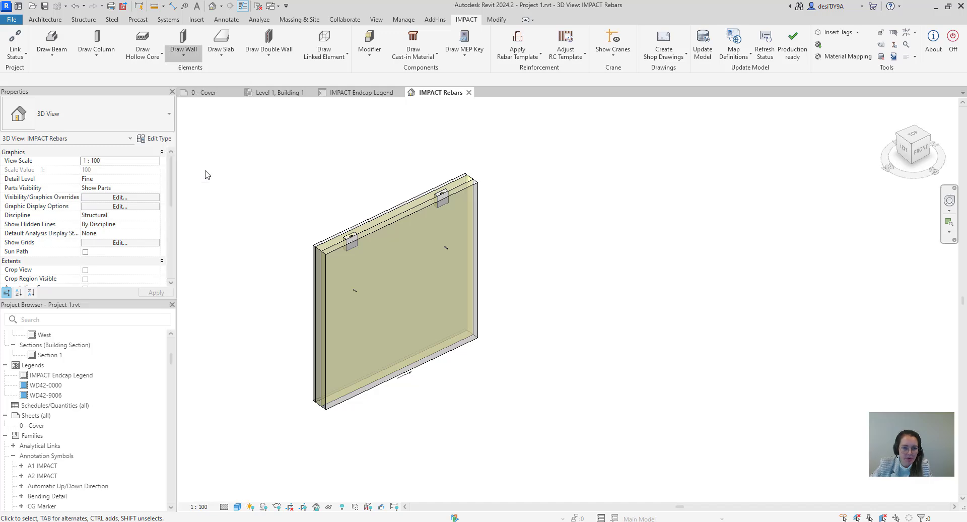
pyautogui.click(430, 287)
pyautogui.scroll(-2, 398, 305)
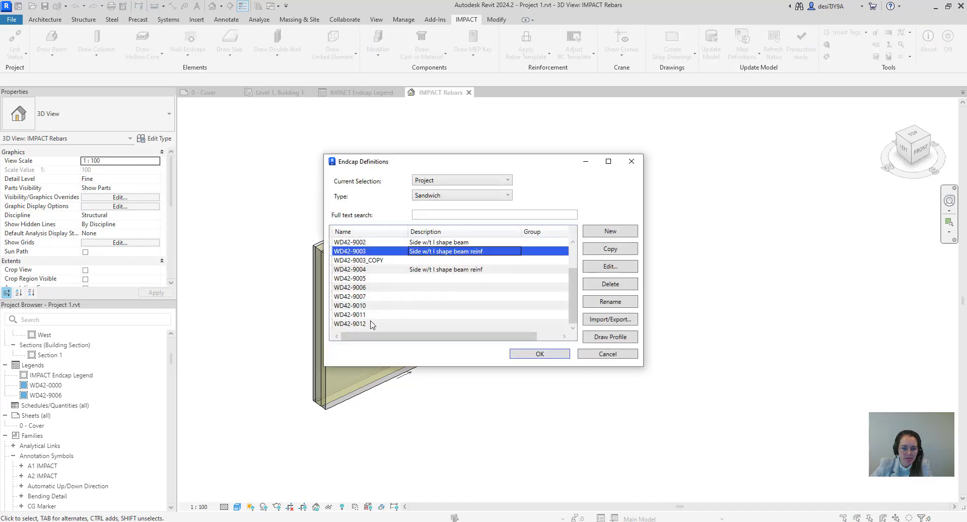
pyautogui.click(373, 323)
pyautogui.click(544, 353)
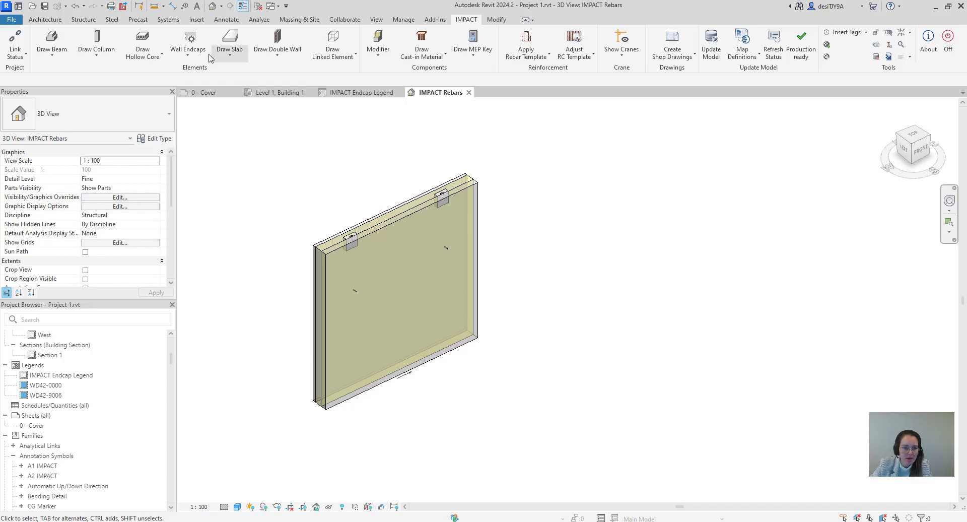
# Edit the new sandwich wall and assign endcap WD42-9012 to its left and right outer edges
pyautogui.click(188, 53)
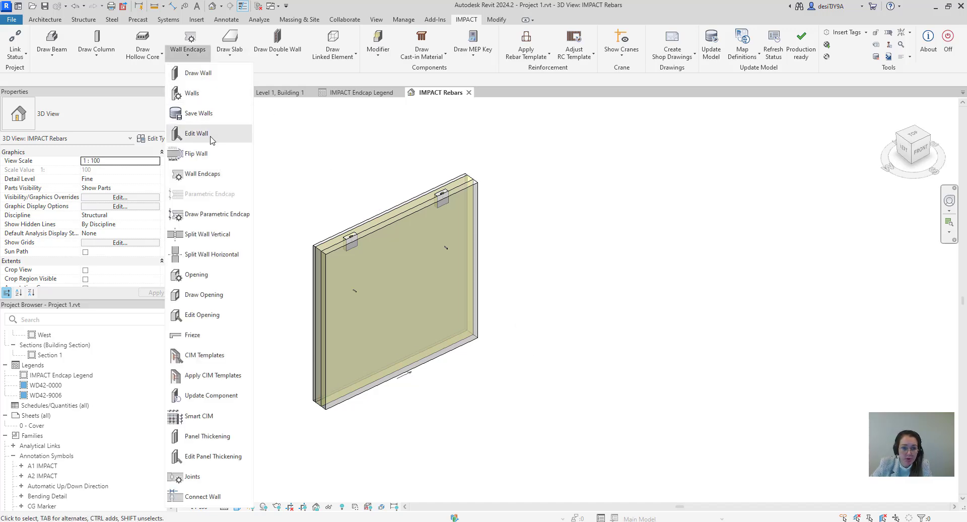
pyautogui.click(196, 133)
pyautogui.click(372, 265)
pyautogui.click(45, 80)
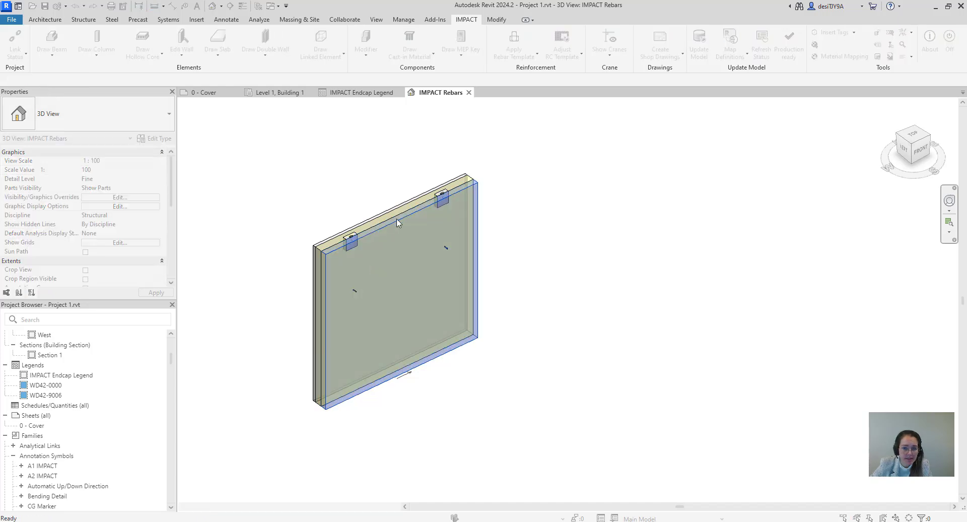
pyautogui.moveTo(430, 132); pyautogui.dragTo(614, 132)
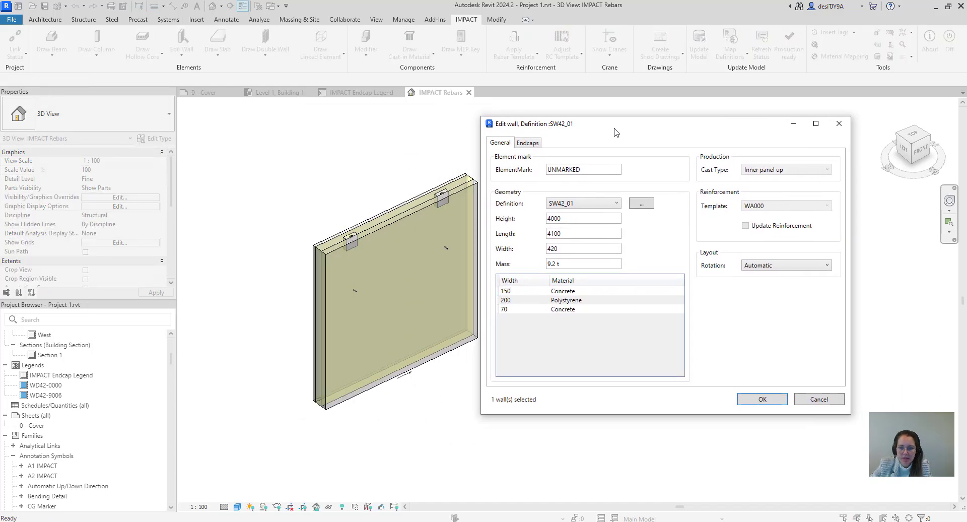
pyautogui.click(527, 143)
pyautogui.click(543, 170)
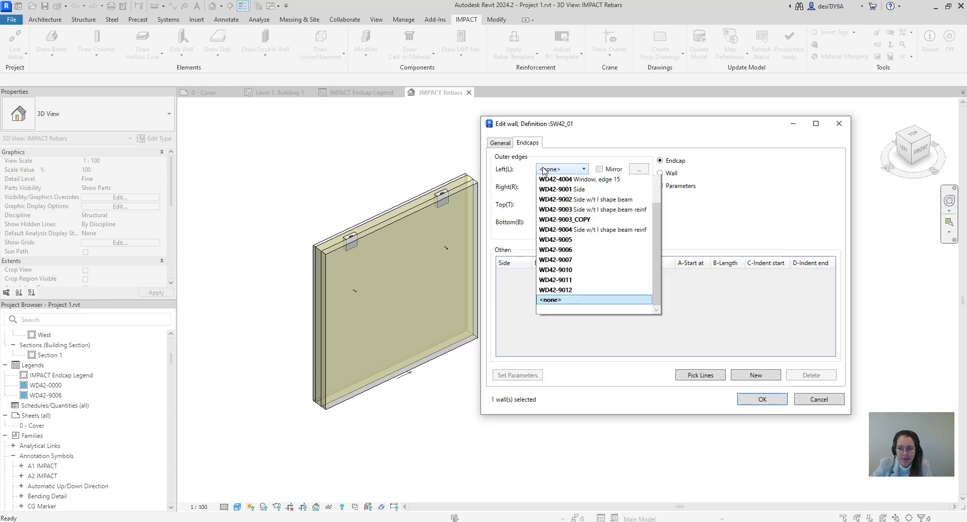
pyautogui.click(586, 332)
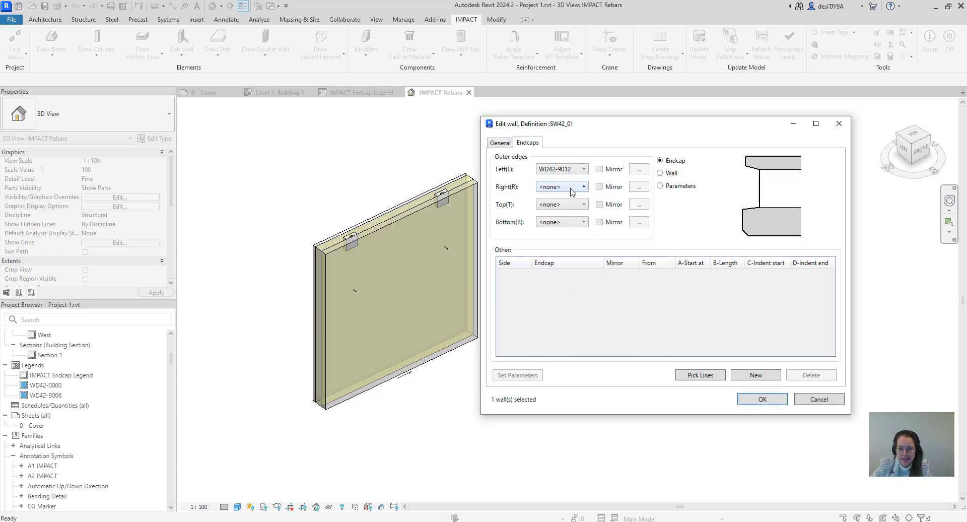
pyautogui.click(562, 186)
pyautogui.click(576, 347)
pyautogui.click(761, 400)
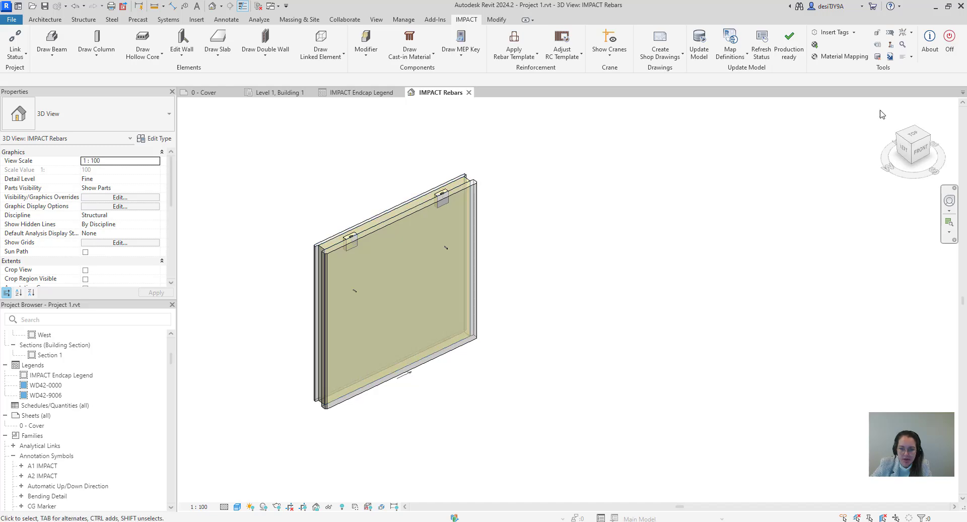
# Examine the wall's end profiles up close from the top view
pyautogui.click(912, 136)
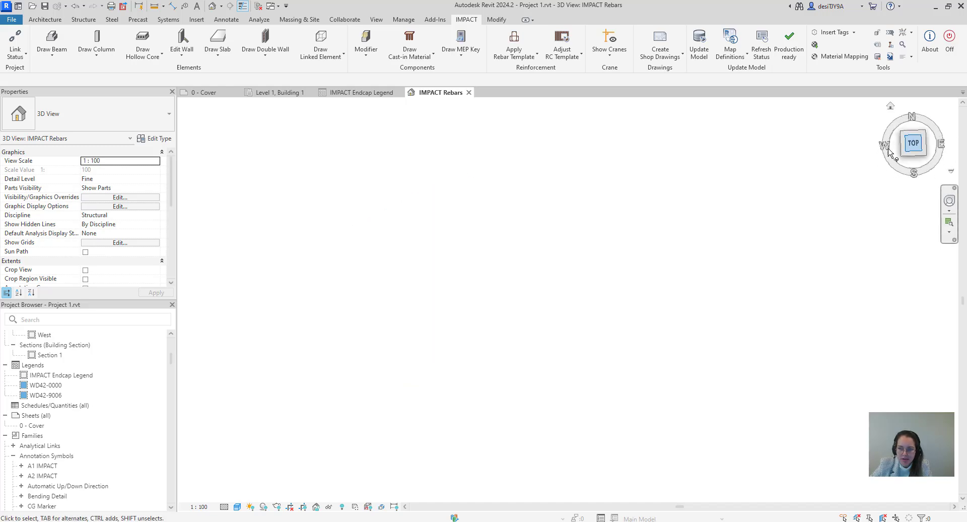
pyautogui.scroll(5, 409, 206)
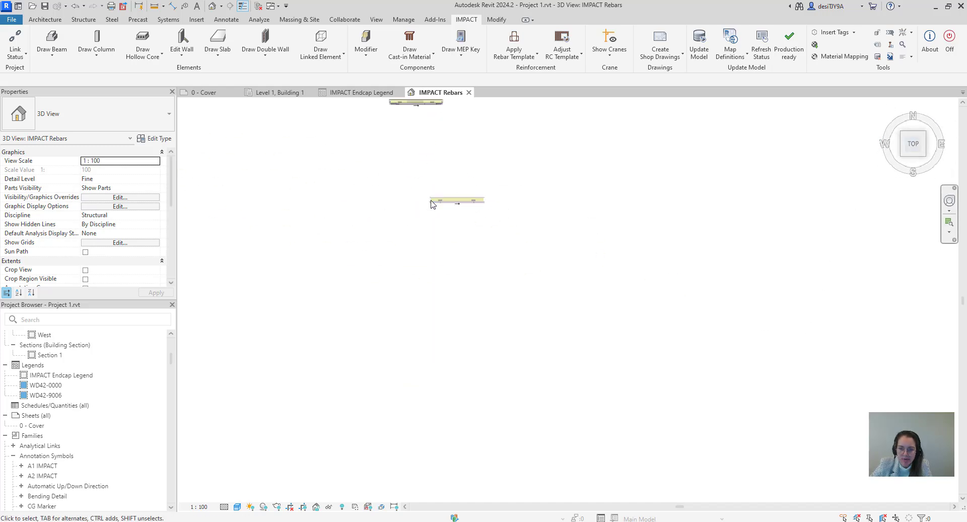
pyautogui.scroll(1, 466, 240)
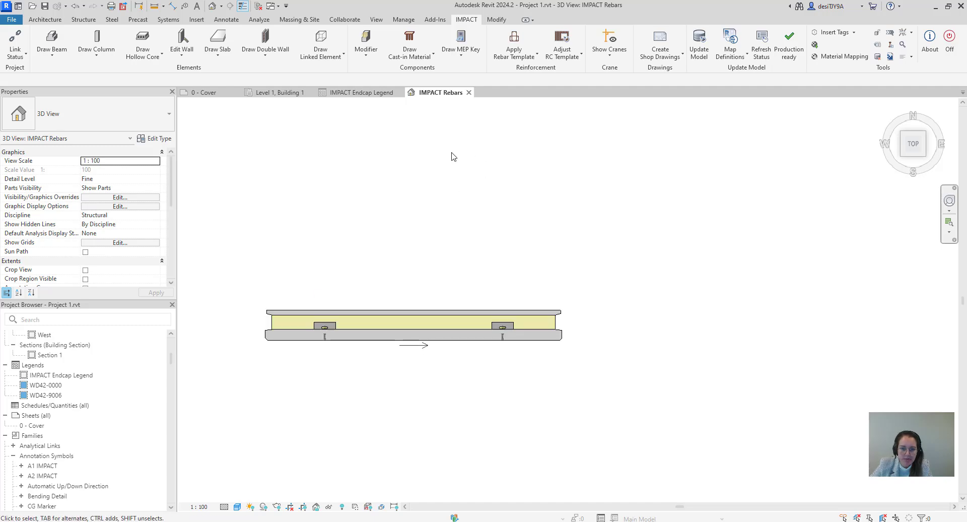
# Insert the cast-in hole 0522 VP 90 from the 05 Hole group into the wall's thicker concrete layer, near its west end
pyautogui.click(429, 55)
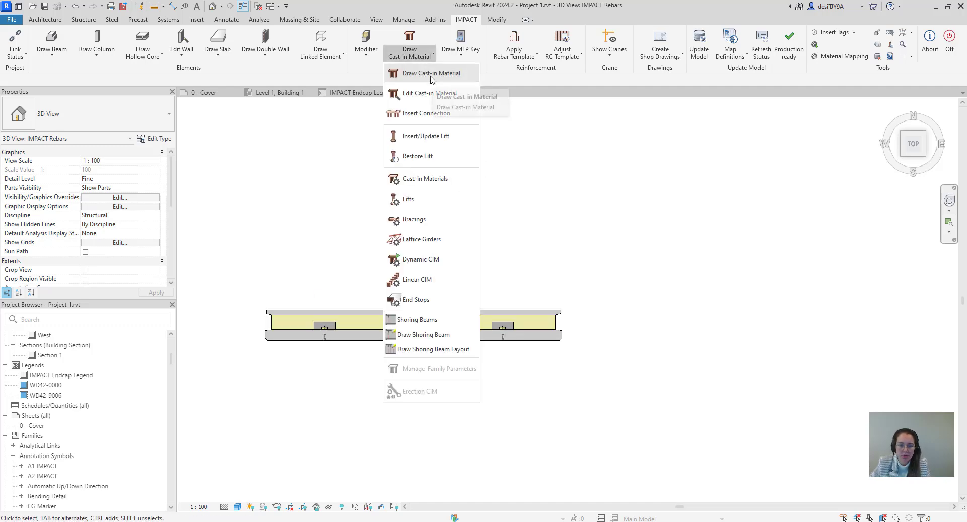
pyautogui.click(430, 74)
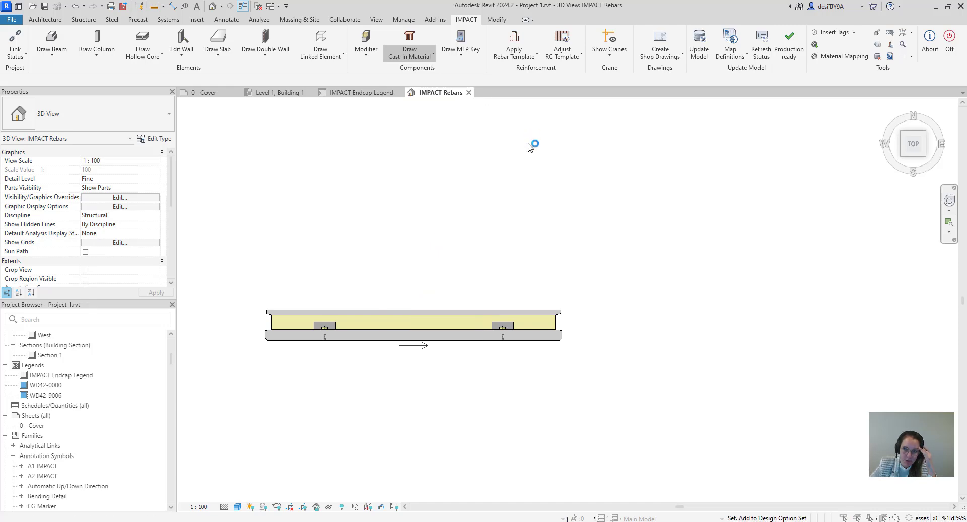
pyautogui.moveTo(442, 134); pyautogui.dragTo(703, 134)
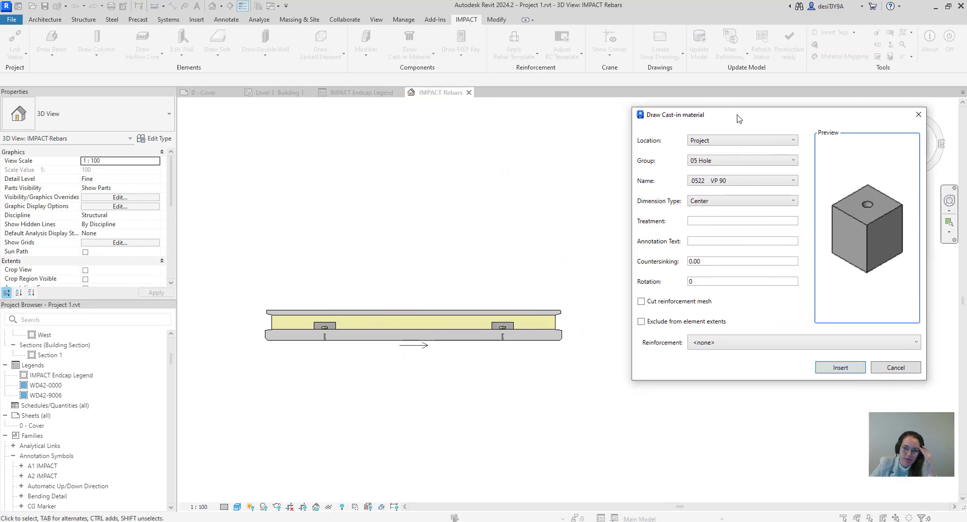
pyautogui.click(680, 167)
pyautogui.click(680, 171)
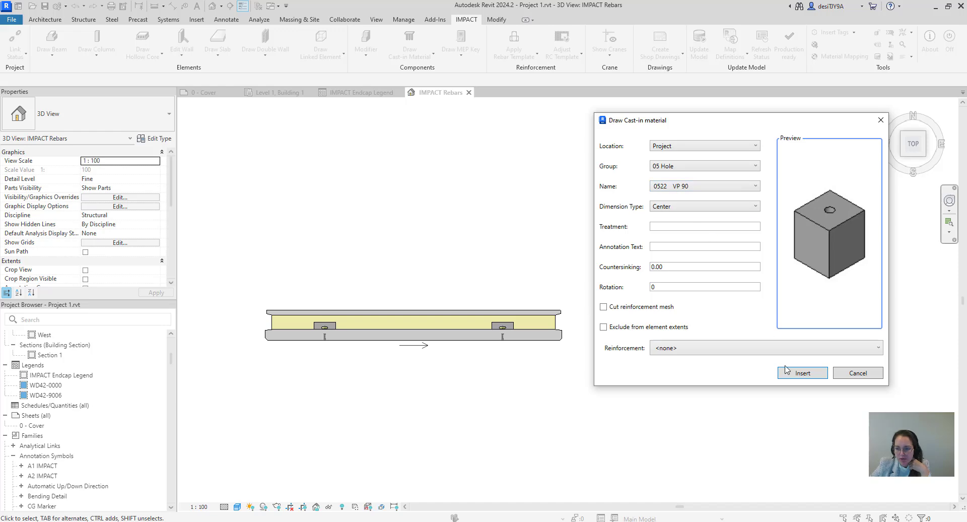
pyautogui.click(802, 373)
pyautogui.scroll(5, 277, 330)
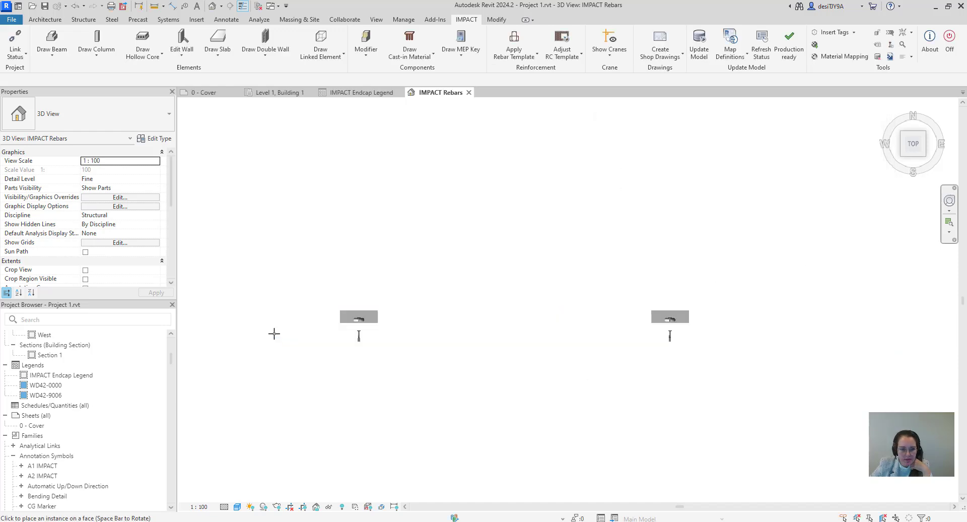
pyautogui.click(258, 328)
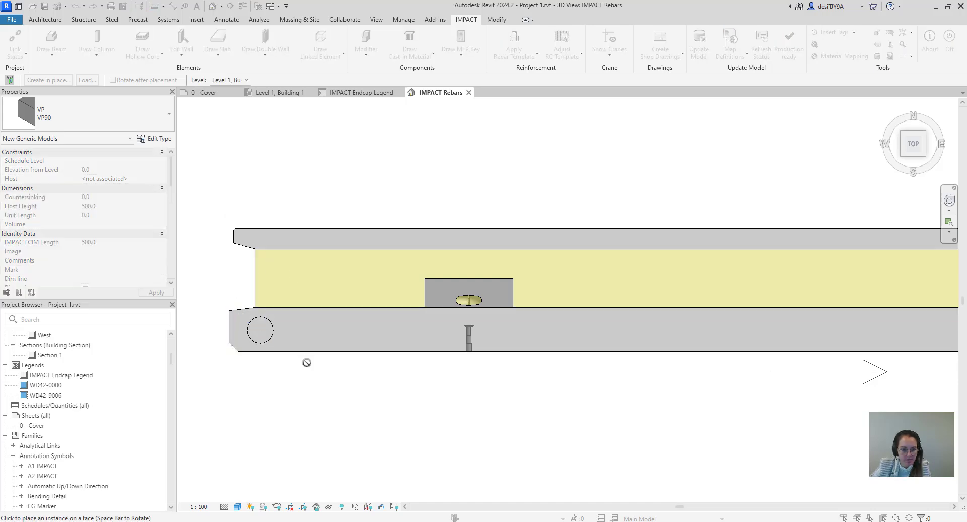
pyautogui.press('Escape')
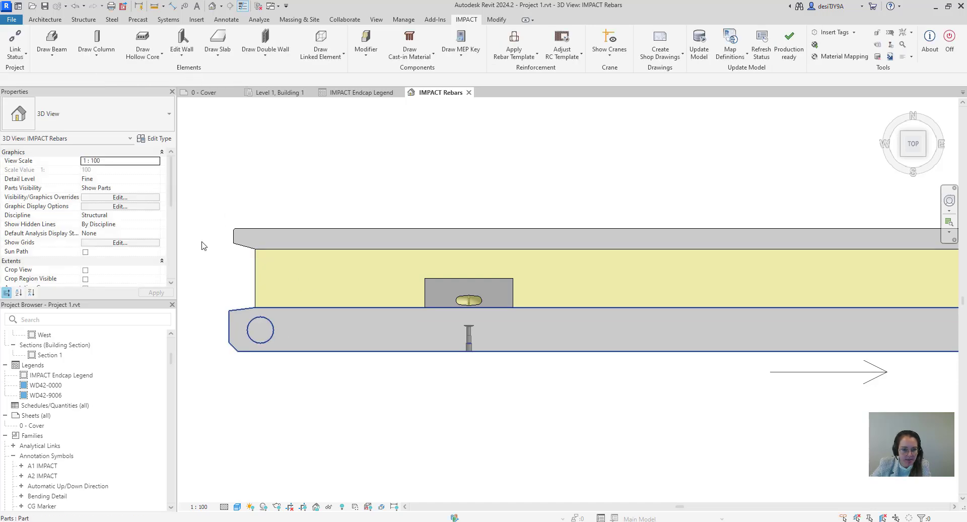
# Change the inserted hole's type to VP50
pyautogui.click(111, 125)
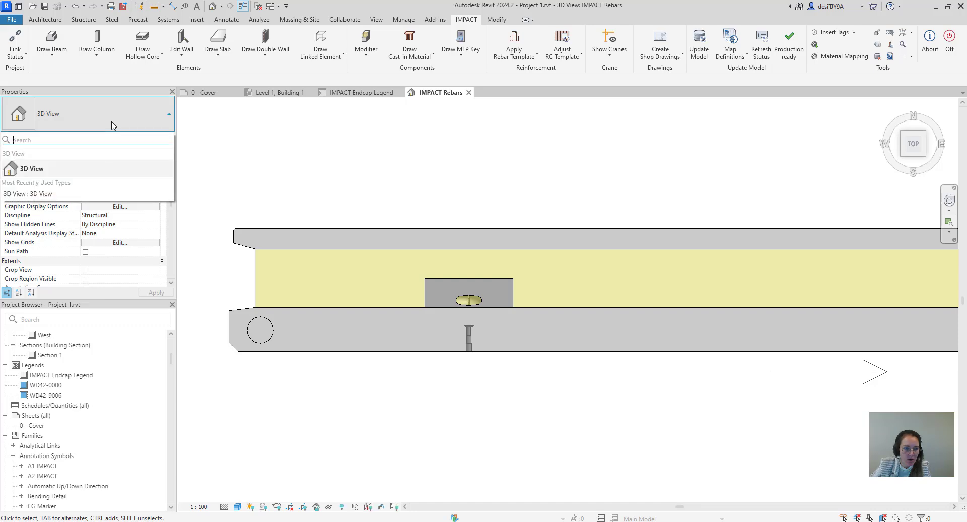
pyautogui.click(270, 340)
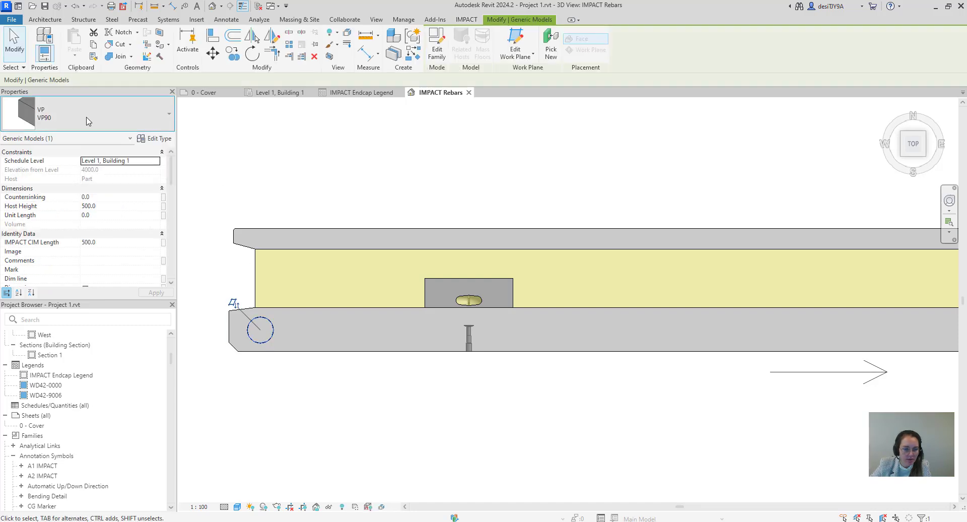
pyautogui.click(86, 117)
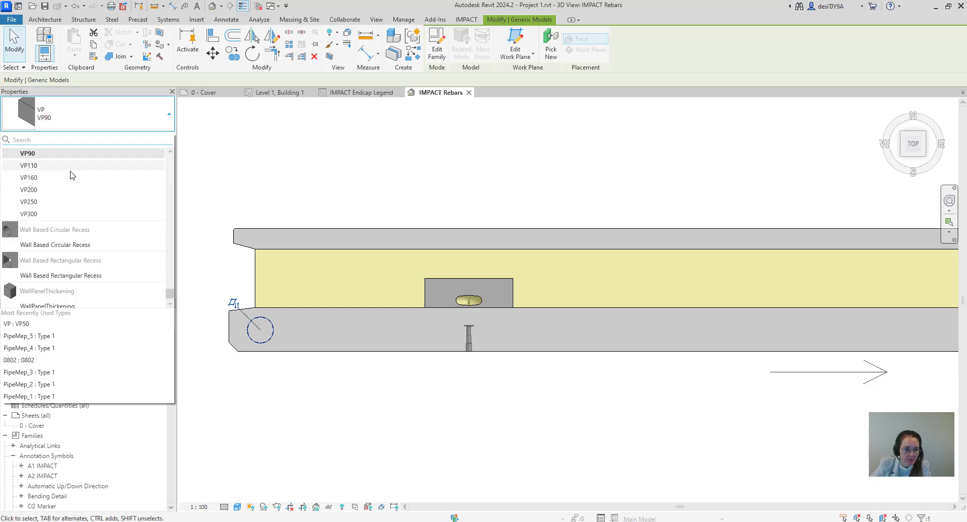
pyautogui.scroll(2, 61, 181)
pyautogui.click(56, 189)
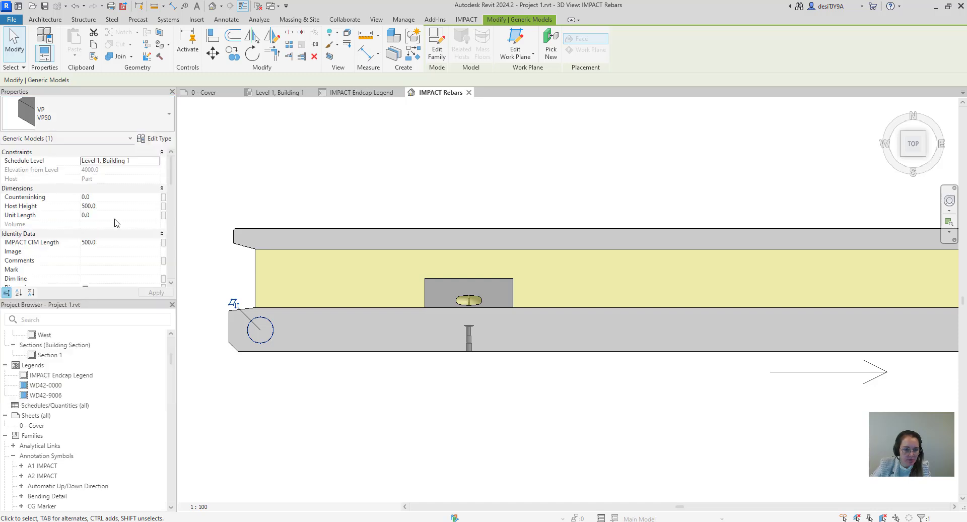
pyautogui.click(266, 372)
pyautogui.scroll(3, 315, 347)
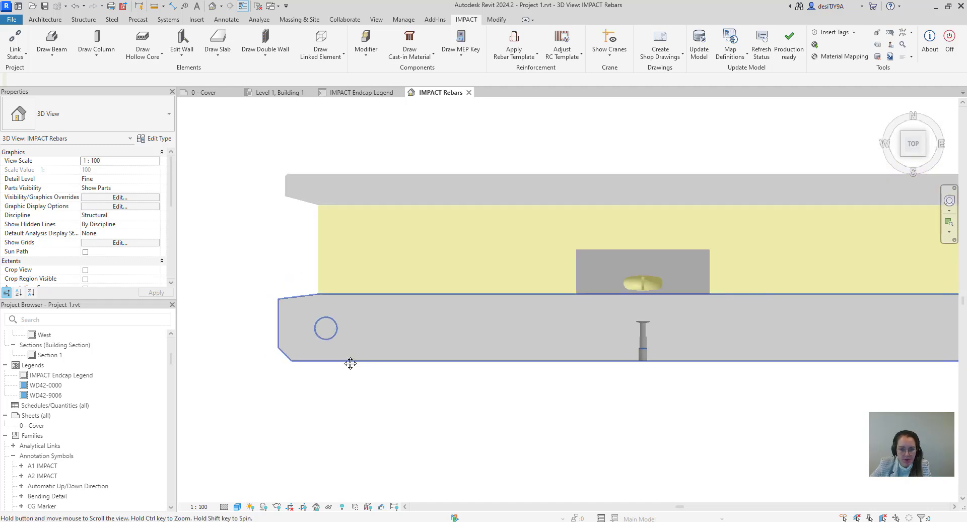
pyautogui.scroll(-2, 347, 352)
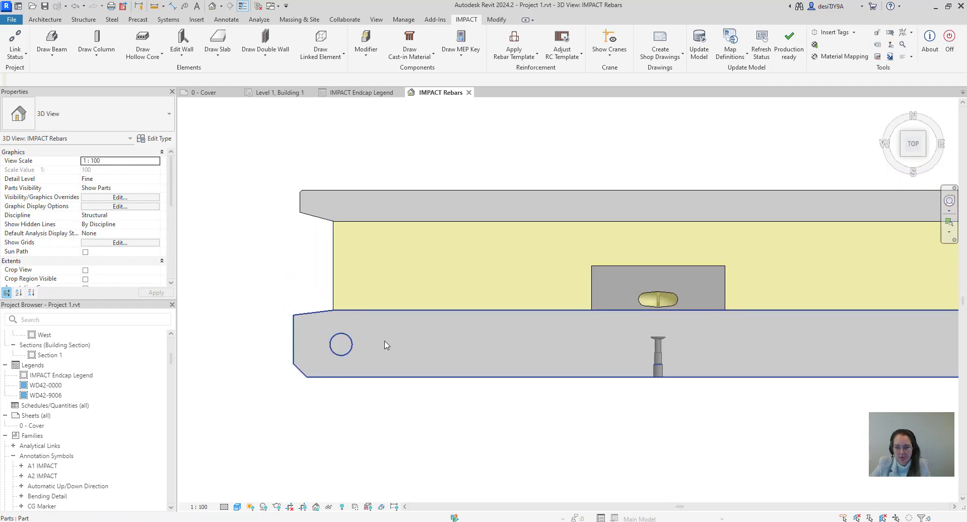
# Open the cast-in materials of sandwich endcap definition WD42-9012 for editing
pyautogui.click(182, 54)
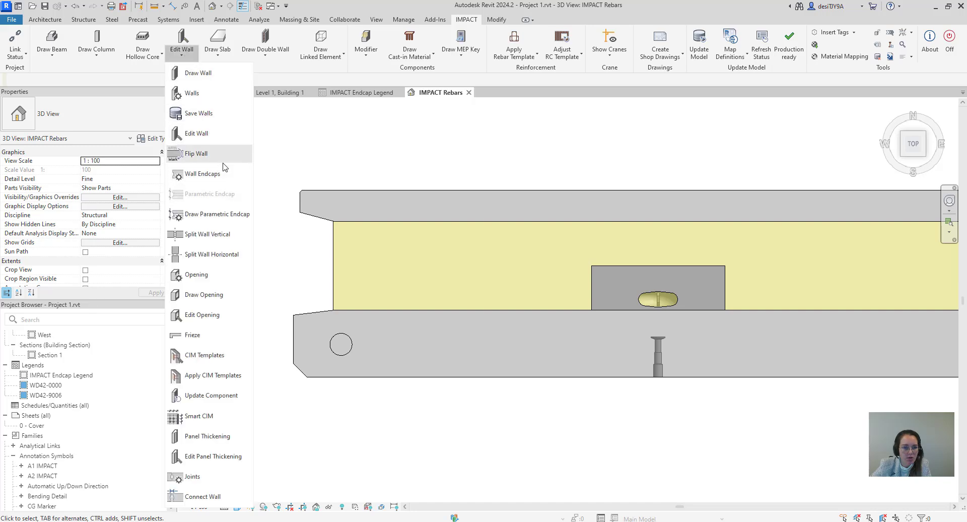
pyautogui.click(212, 174)
pyautogui.scroll(-2, 407, 303)
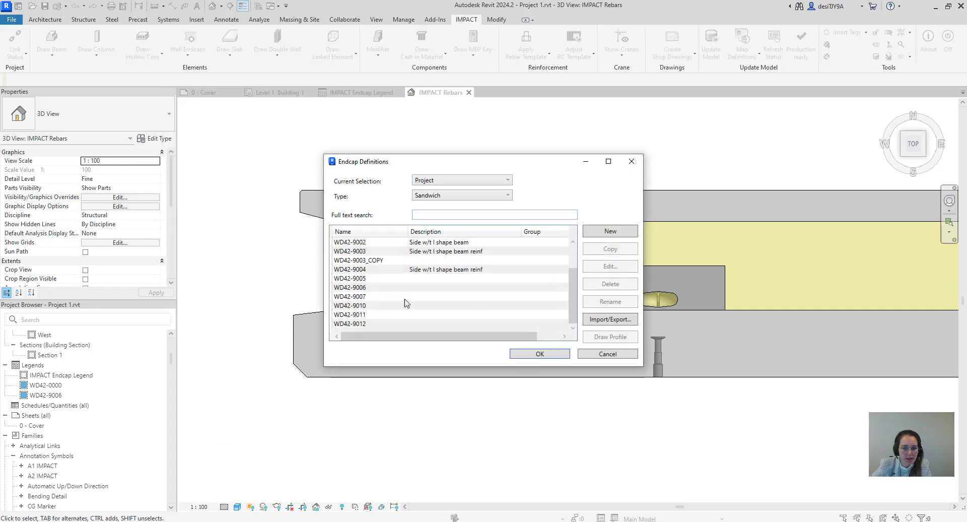
pyautogui.doubleClick(377, 325)
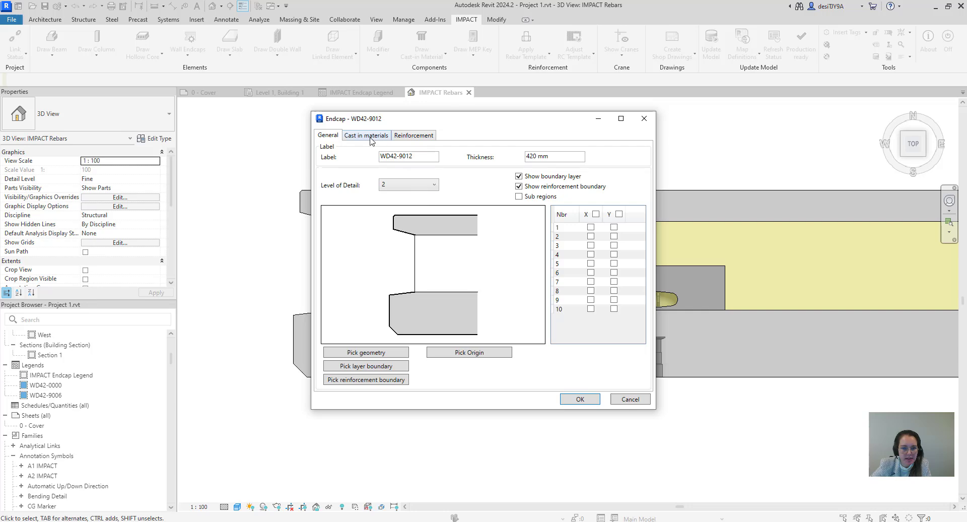
pyautogui.click(368, 135)
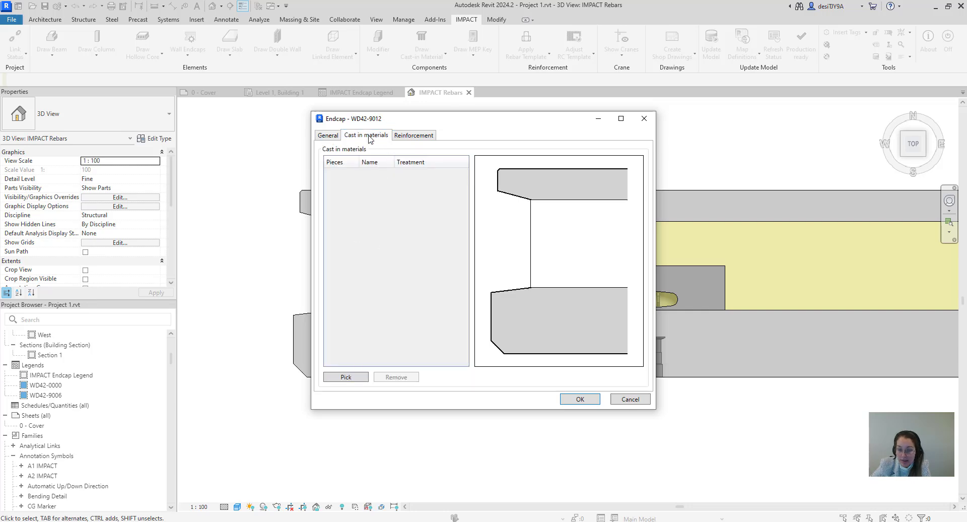
# Add the VP50 hole to the endcap's cast-in materials, picking the wall's outer end corner as origin and an X-axis point, and save the definition
pyautogui.click(349, 379)
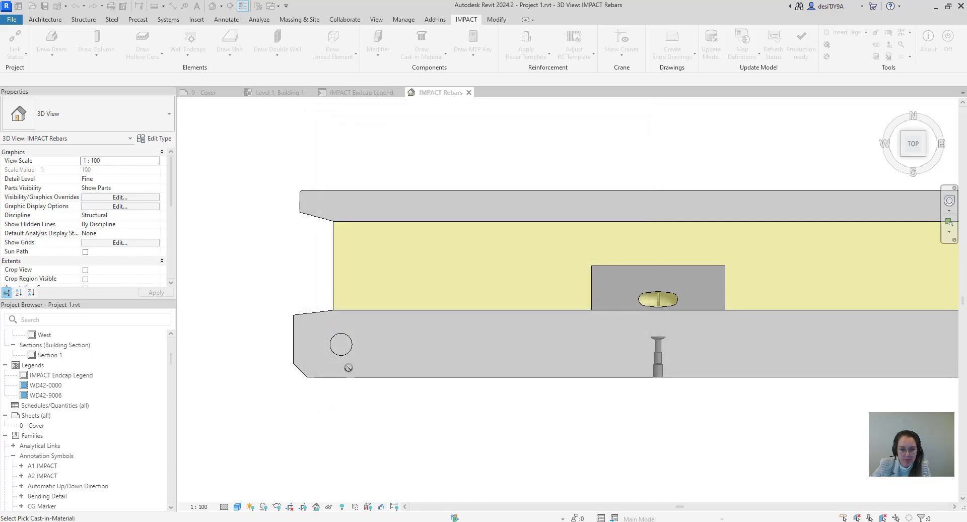
pyautogui.click(345, 356)
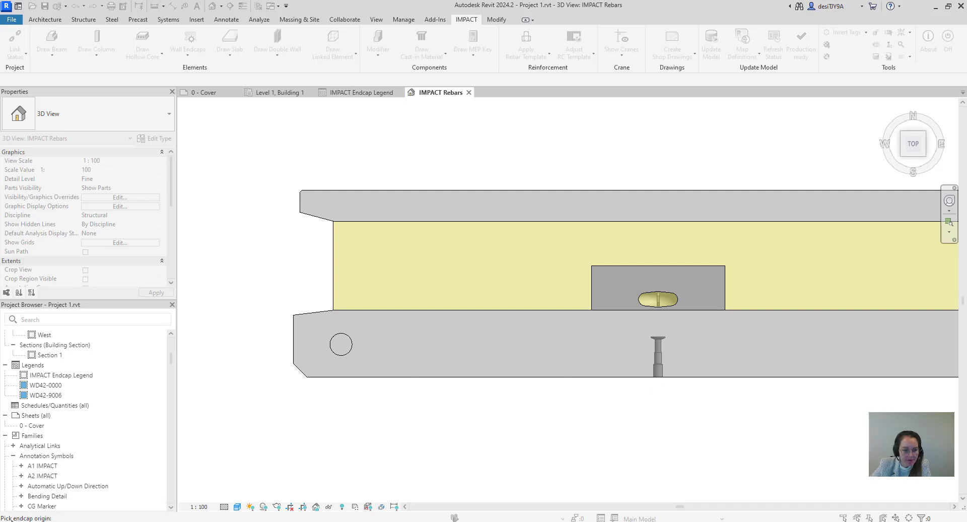
pyautogui.click(293, 377)
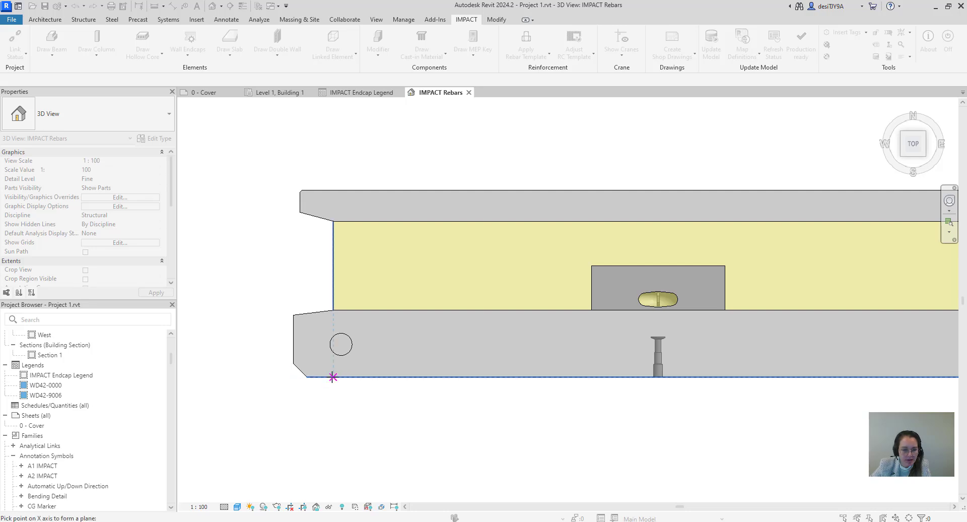
pyautogui.click(294, 341)
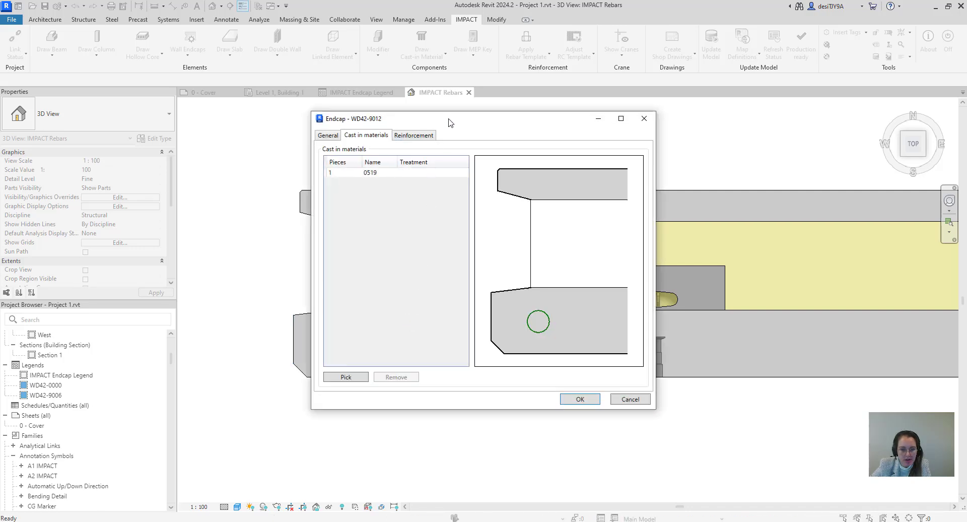
pyautogui.moveTo(449, 122); pyautogui.dragTo(556, 124)
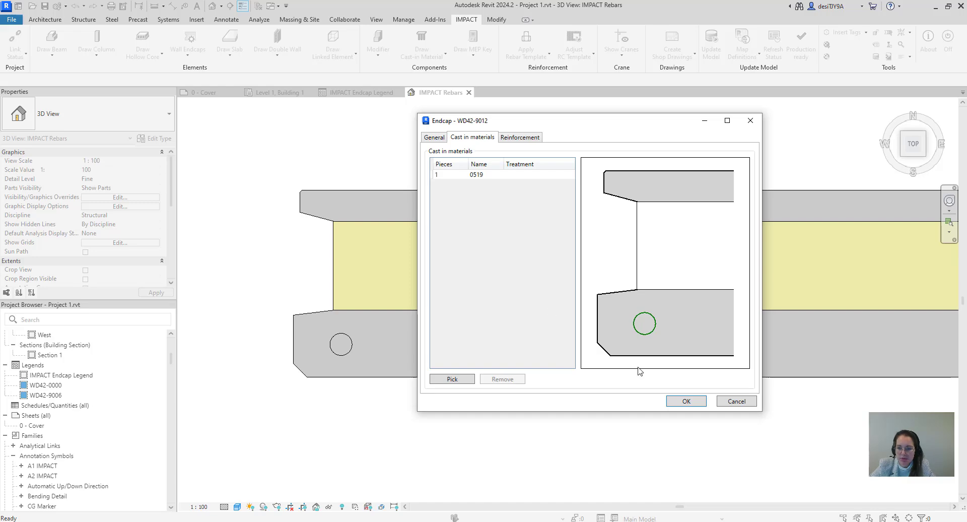
pyautogui.click(691, 402)
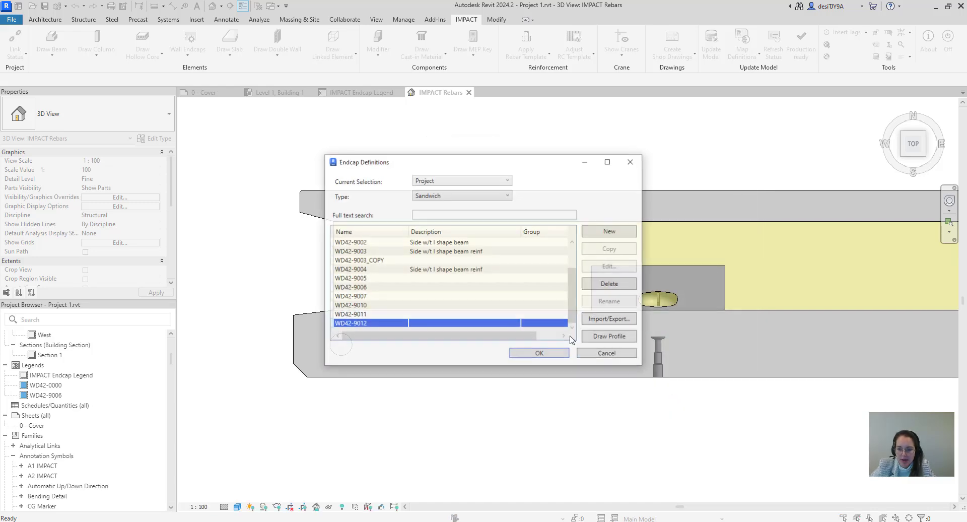
pyautogui.click(528, 353)
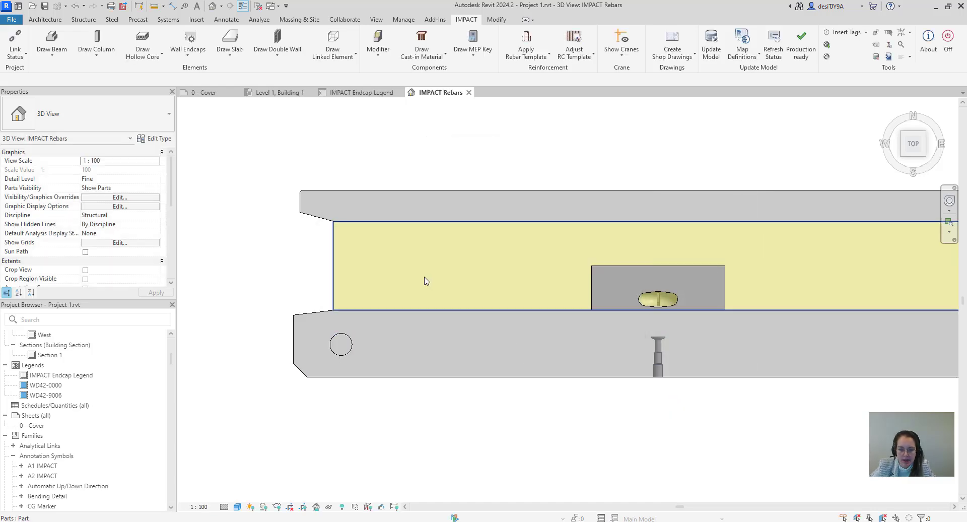
# Examine the sandwich wall from above and in an isometric view from the front-left corner
pyautogui.scroll(1, 425, 281)
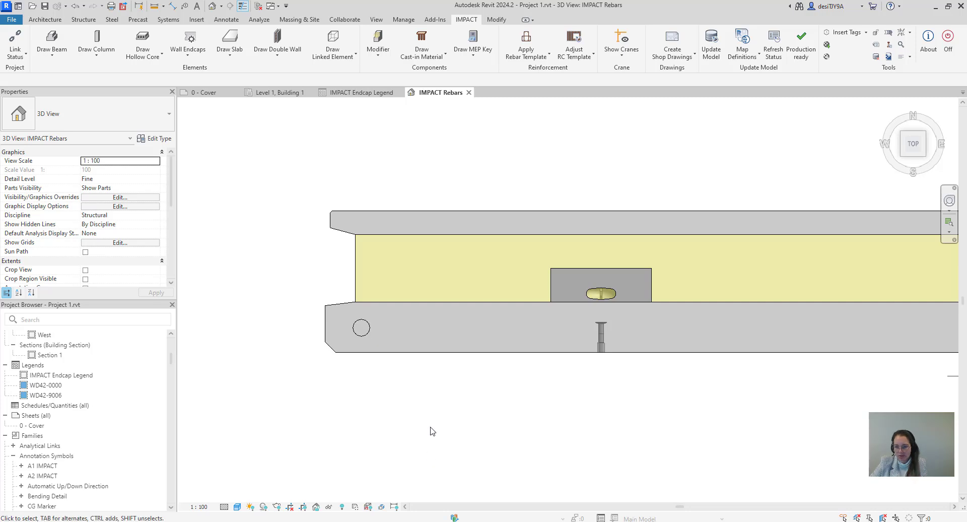
pyautogui.scroll(-3, 531, 451)
pyautogui.scroll(-2, 371, 282)
pyautogui.scroll(-1, 525, 371)
pyautogui.moveTo(525, 371); pyautogui.dragTo(496, 311, button='middle')
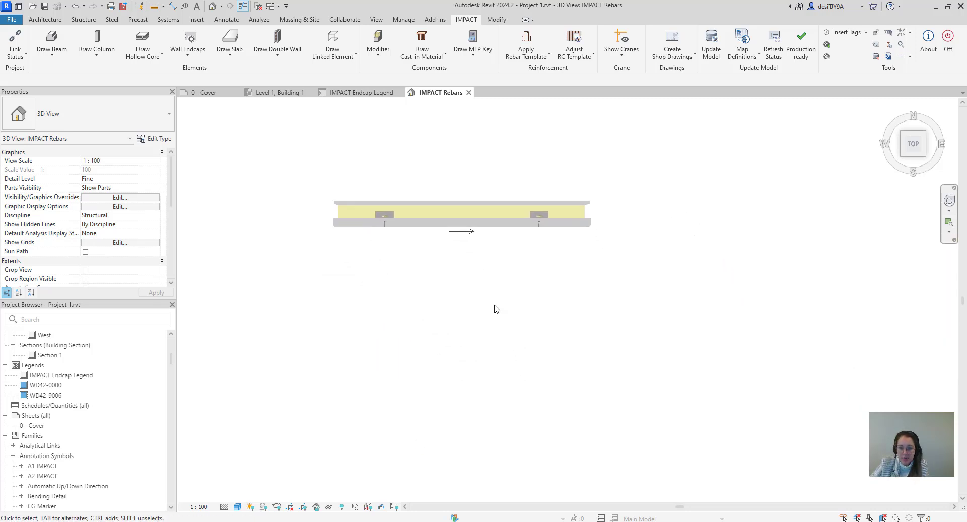
pyautogui.click(903, 157)
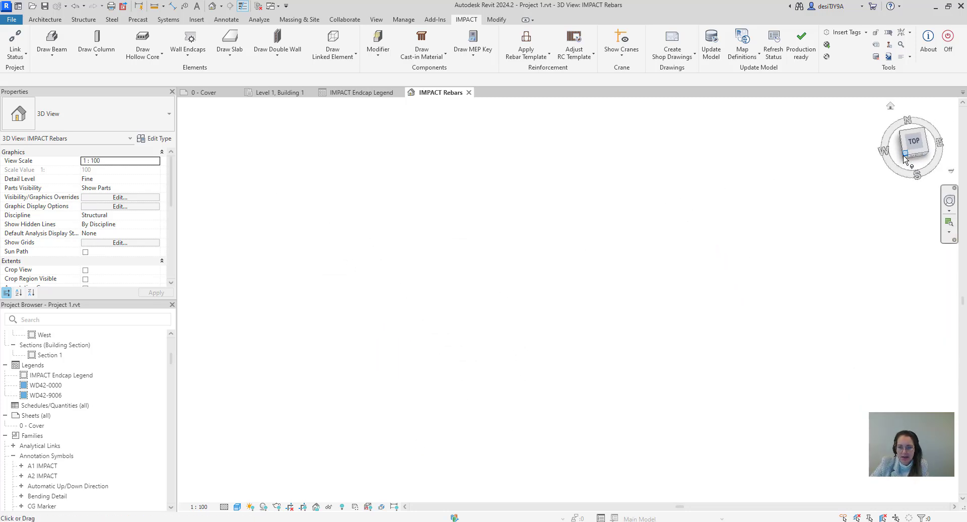
pyautogui.scroll(1, 628, 248)
pyautogui.scroll(6, 644, 123)
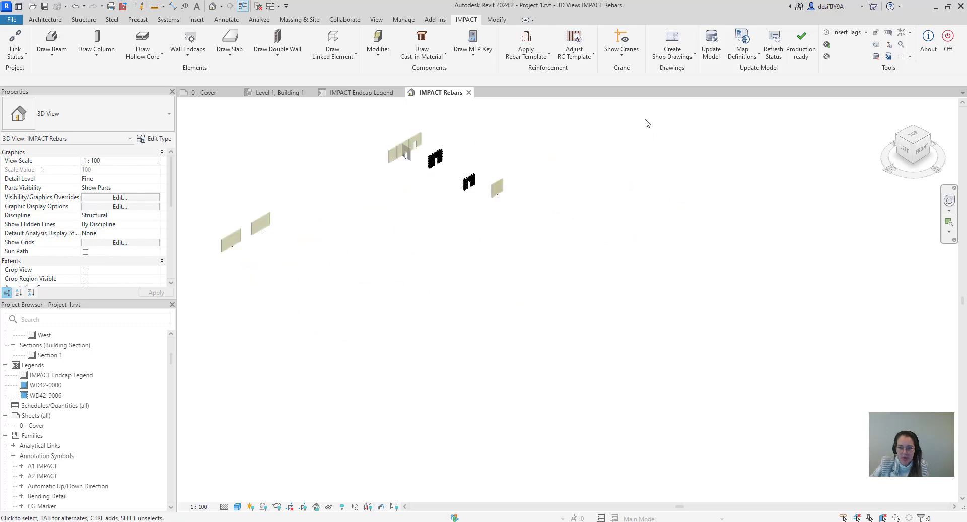
pyautogui.moveTo(360, 342); pyautogui.dragTo(493, 318, button='middle')
pyautogui.scroll(2, 306, 334)
pyautogui.moveTo(327, 306); pyautogui.dragTo(454, 308, button='middle')
pyautogui.scroll(3, 379, 299)
pyautogui.scroll(2, 410, 337)
pyautogui.moveTo(441, 352)
pyautogui.mouseDown(button='middle')
pyautogui.moveTo(457, 340)
pyautogui.moveTo(447, 333)
pyautogui.mouseUp(button='middle')
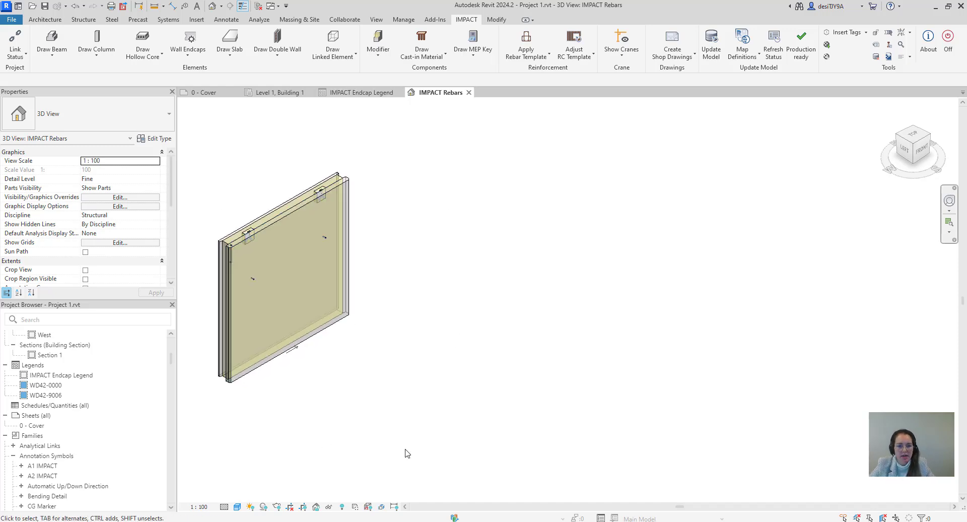
pyautogui.scroll(-1, 430, 238)
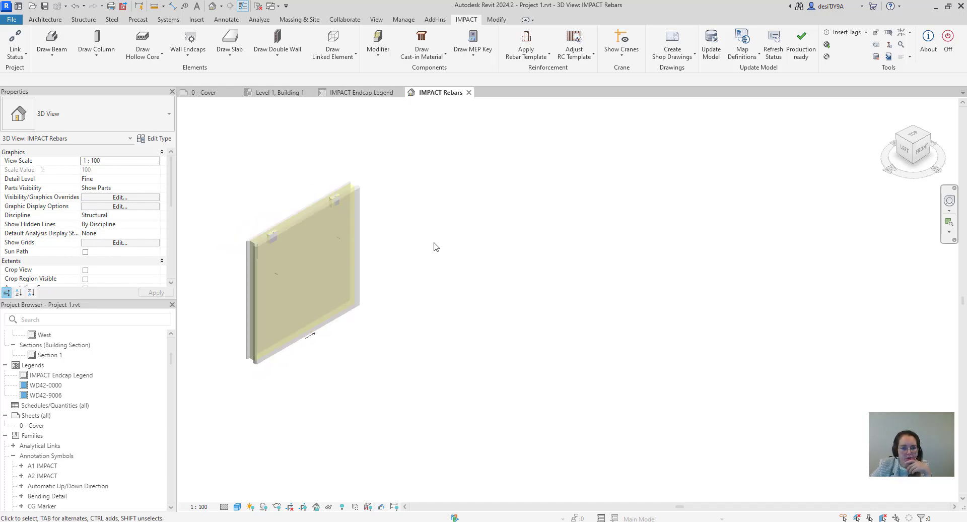
# Draw another SW42_01 sandwich wall about 3800 mm long, parallel to the existing one and beside it in the isometric view
pyautogui.click(197, 55)
pyautogui.click(219, 87)
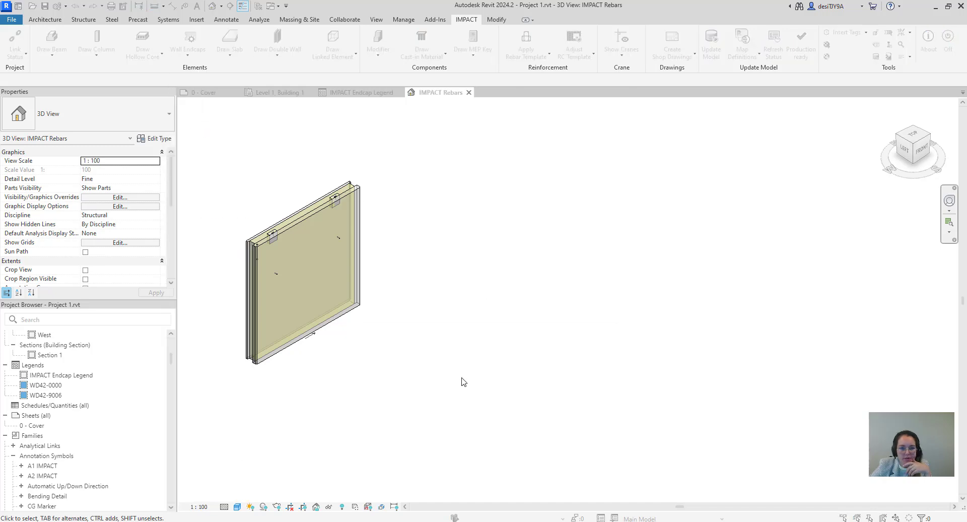
pyautogui.click(540, 303)
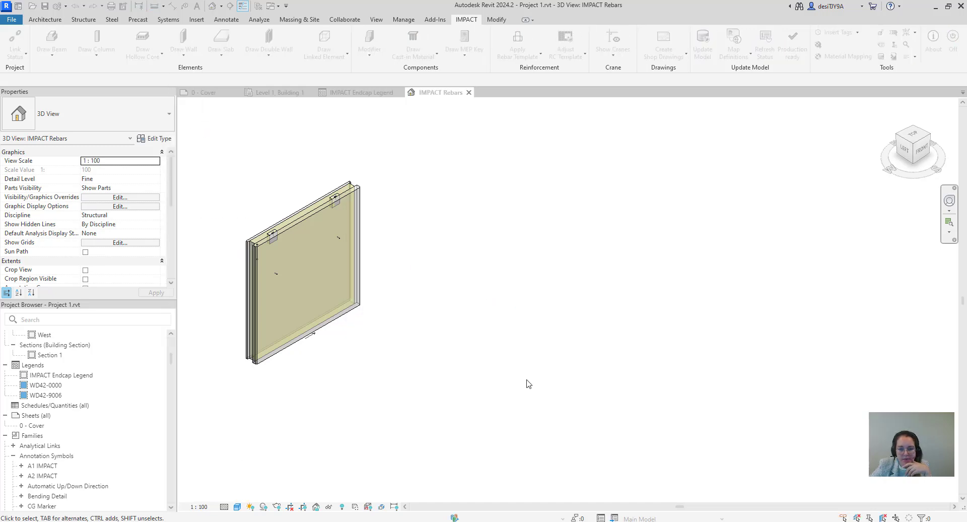
pyautogui.click(528, 412)
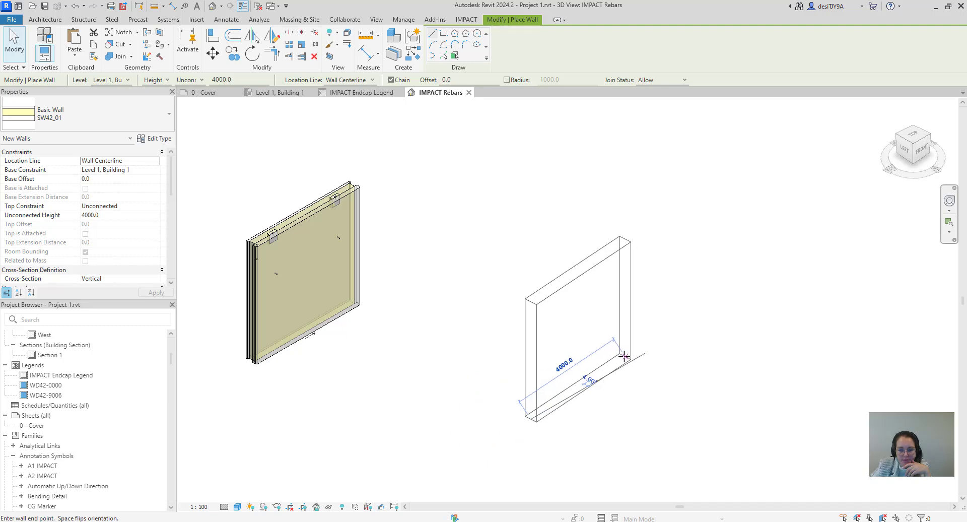
pyautogui.click(632, 364)
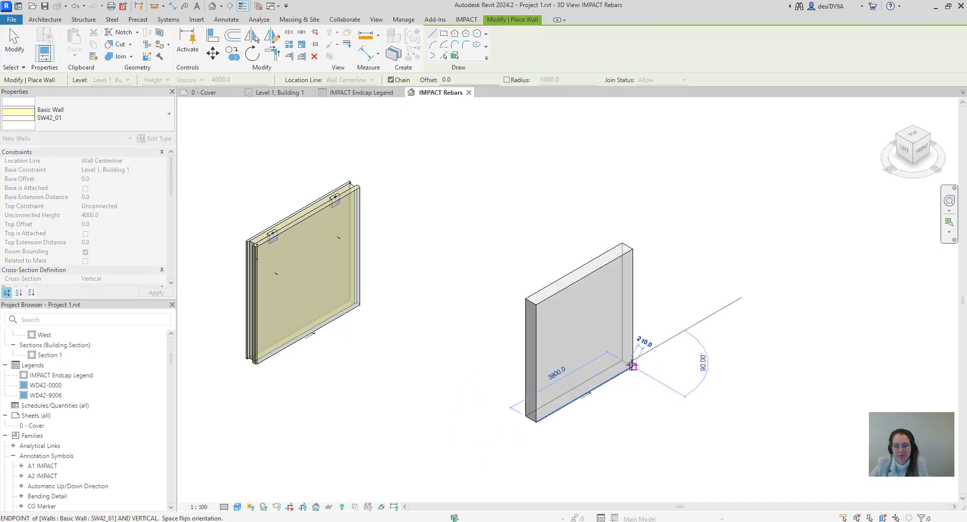
pyautogui.moveTo(643, 382); pyautogui.dragTo(624, 366, button='middle')
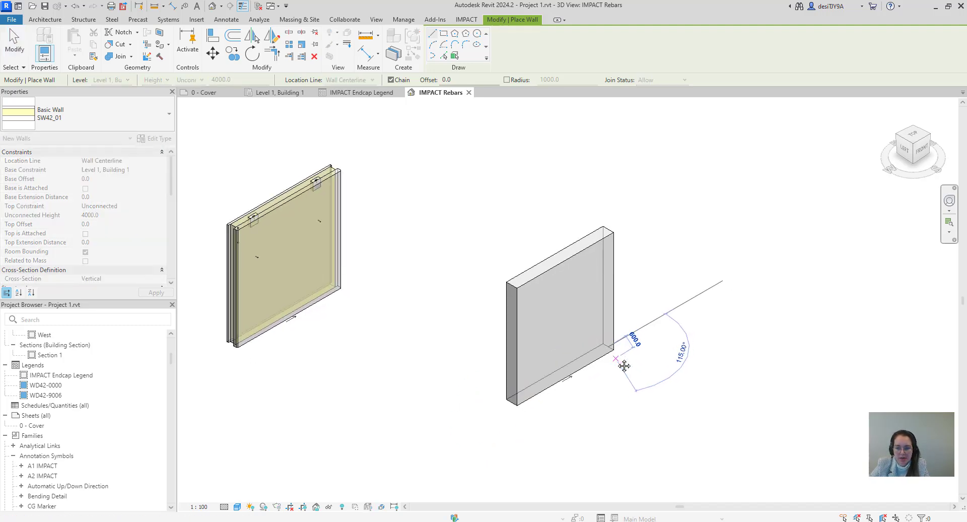
# Finish placing walls and open the endcap settings of the newly drawn SW42_01 sandwich wall for editing
pyautogui.press('Escape')
pyautogui.press('Escape')
pyautogui.moveTo(651, 298); pyautogui.dragTo(614, 267, button='middle')
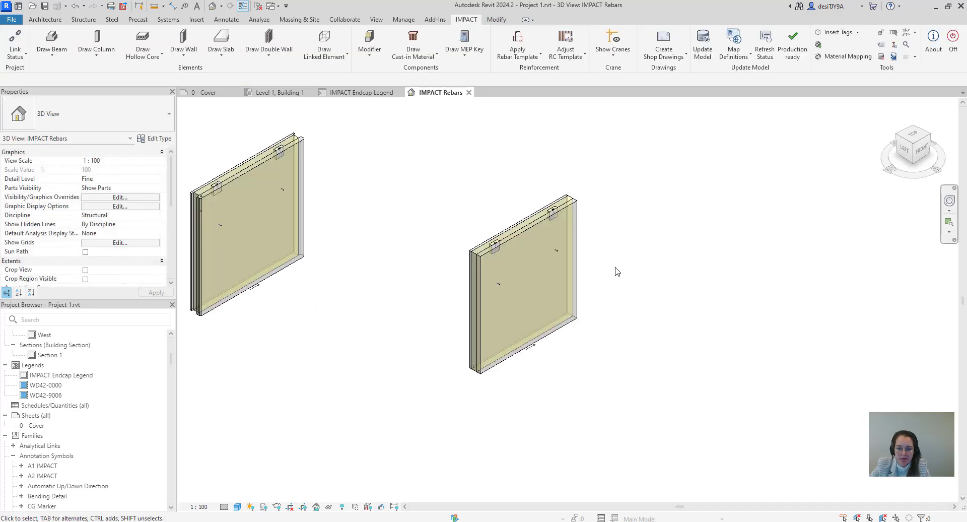
pyautogui.click(184, 47)
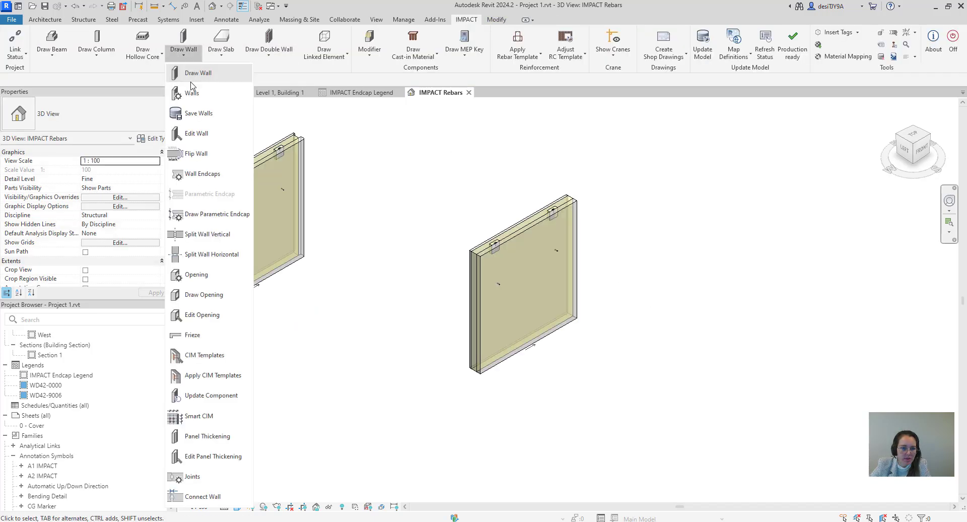
pyautogui.click(216, 140)
pyautogui.click(528, 290)
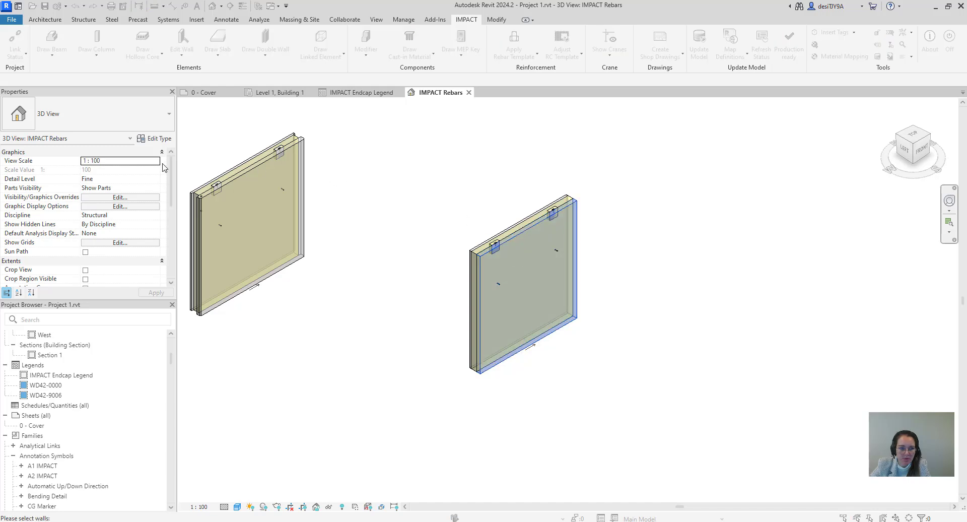
pyautogui.click(52, 81)
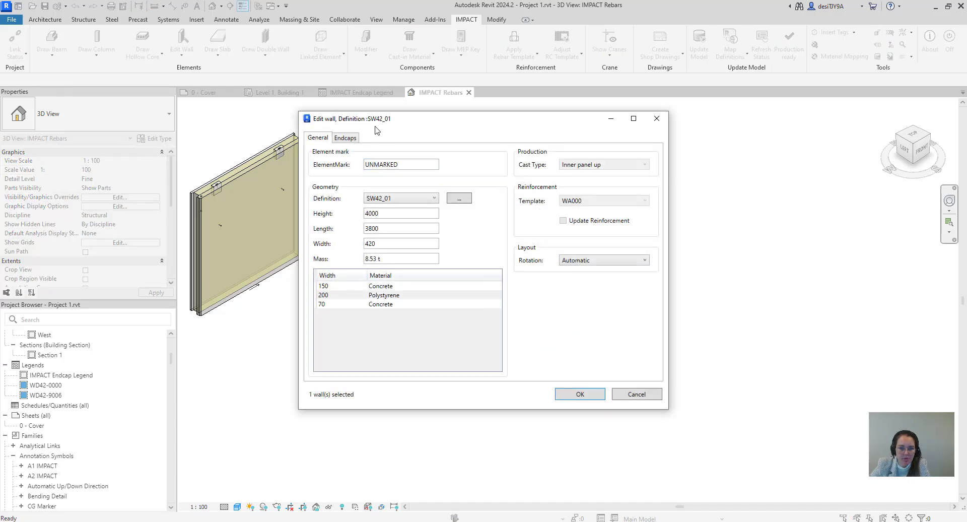
pyautogui.moveTo(375, 127); pyautogui.dragTo(584, 143)
pyautogui.click(567, 156)
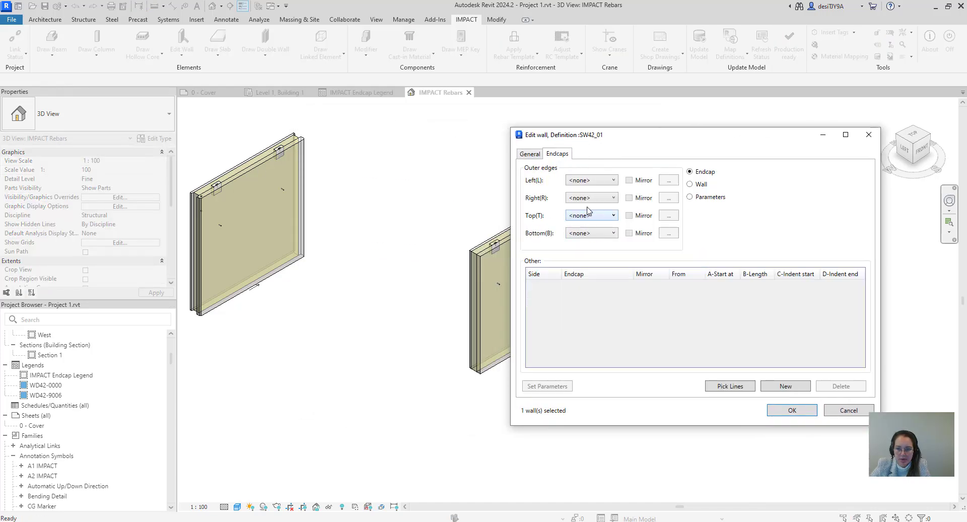
# Assign endcap WD42-9012 to the left and right outer edges of the new sandwich wall and apply it
pyautogui.click(591, 180)
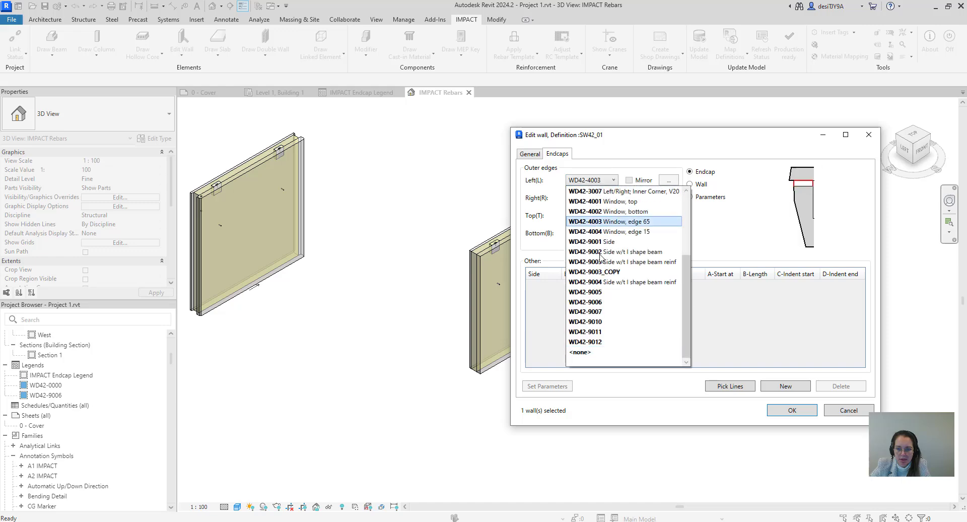
pyautogui.click(607, 341)
pyautogui.click(605, 203)
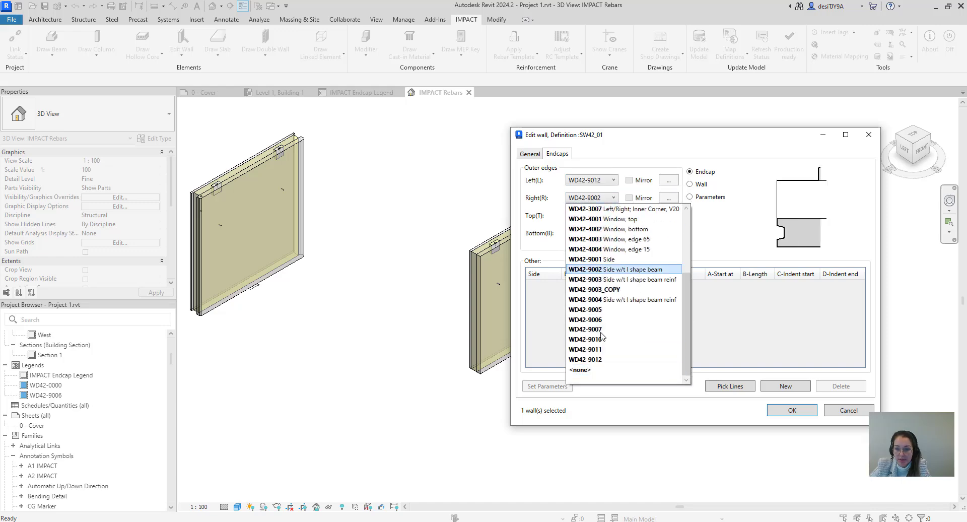
pyautogui.click(604, 358)
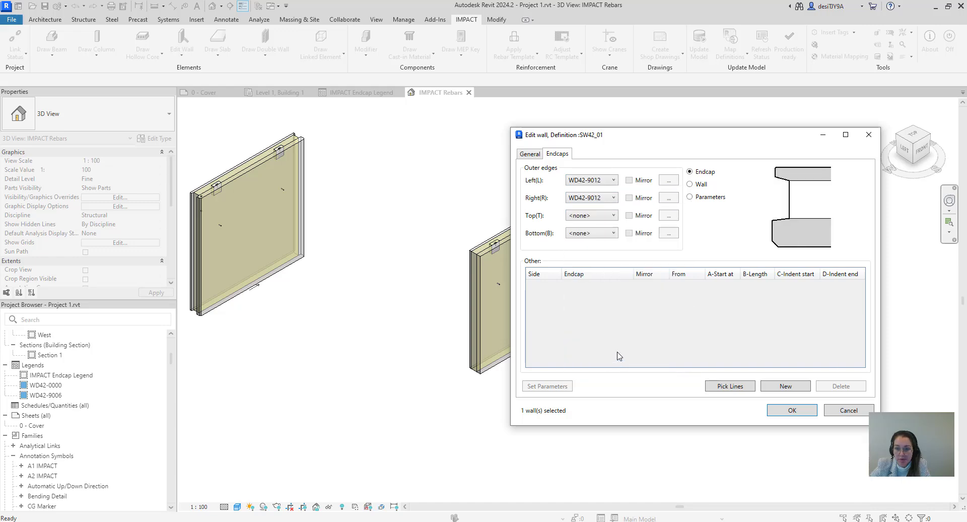
pyautogui.click(792, 410)
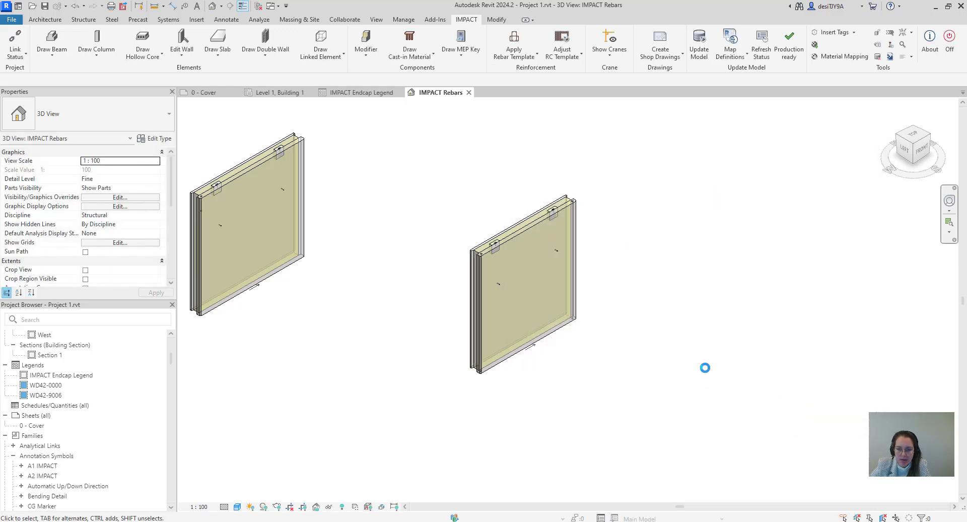
# Examine the endcap profiles and vertical cast-in holes at both ends of the new sandwich wall, at its upper and lower corners
pyautogui.scroll(8, 552, 277)
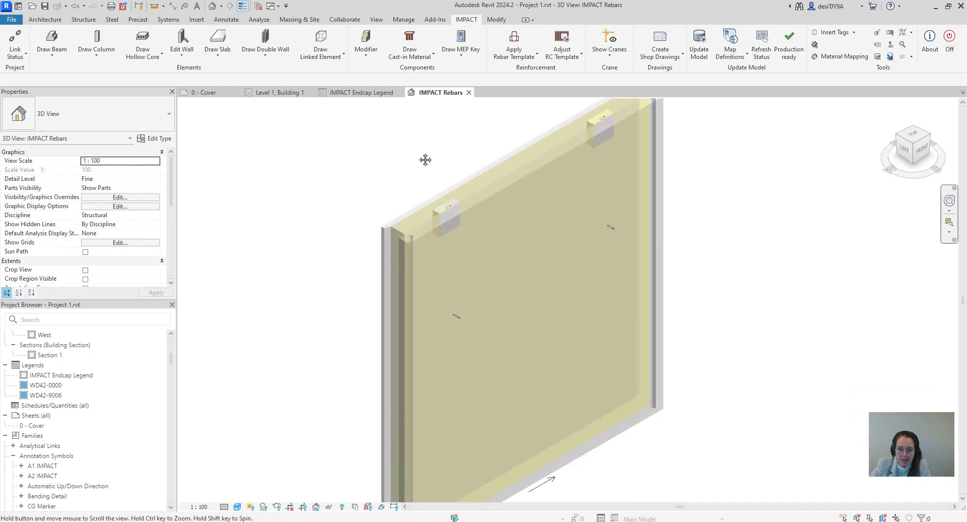
pyautogui.scroll(-3, 421, 259)
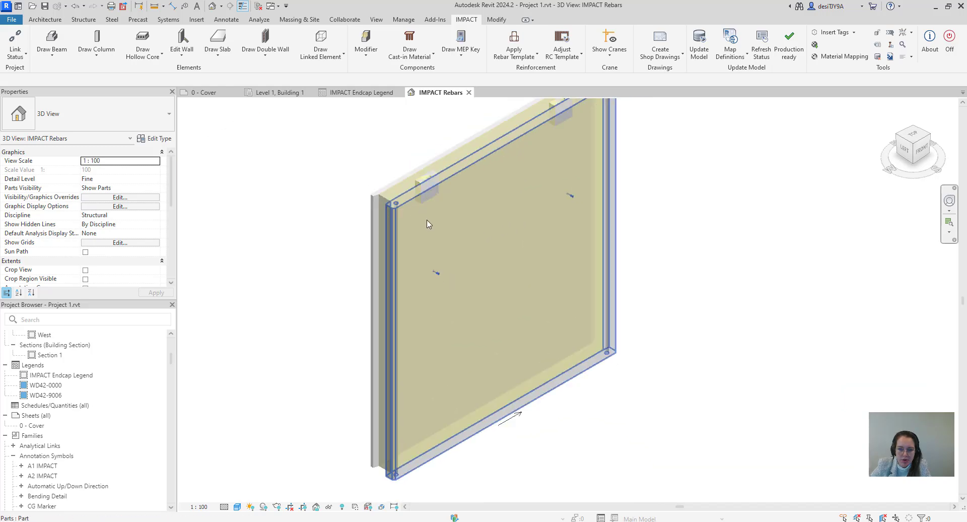
pyautogui.scroll(6, 422, 260)
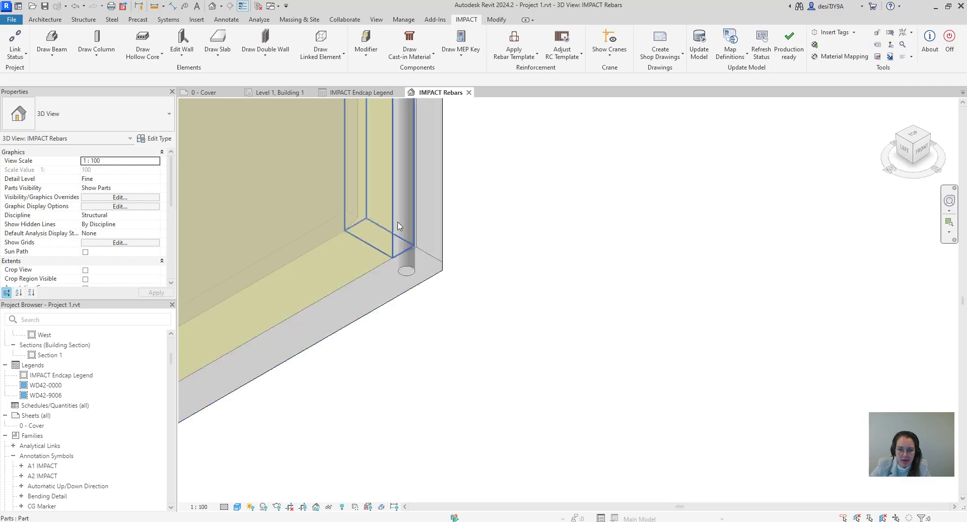
pyautogui.scroll(-5, 401, 221)
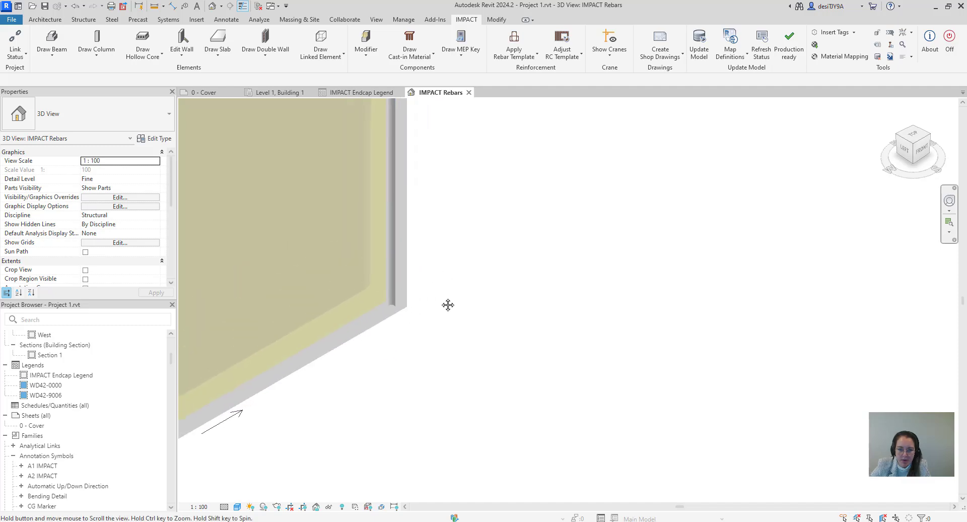
pyautogui.scroll(-3, 473, 265)
pyautogui.scroll(5, 459, 156)
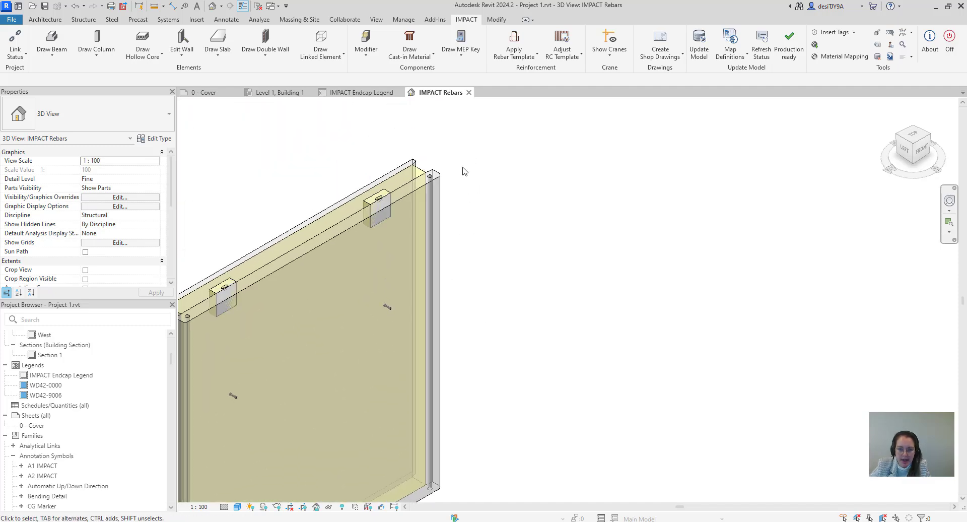
pyautogui.scroll(4, 451, 160)
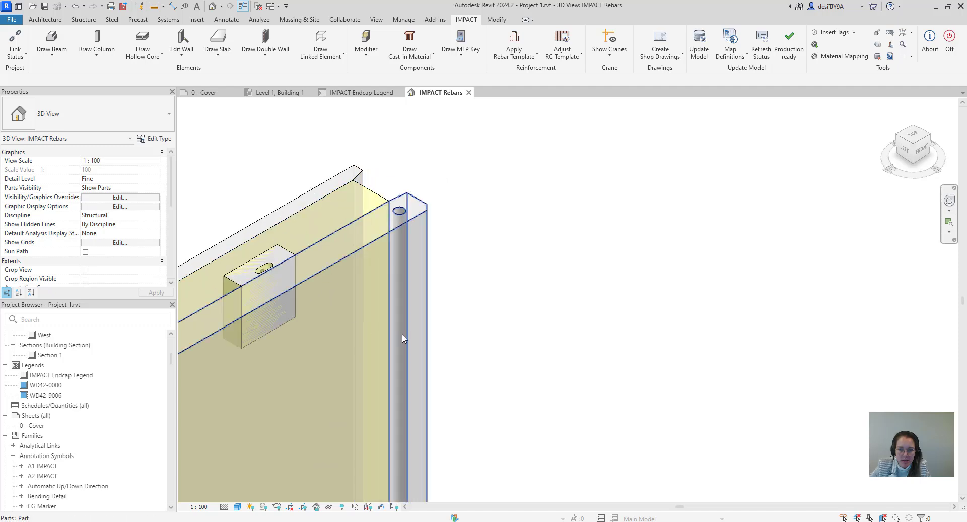
pyautogui.scroll(-4, 505, 231)
pyautogui.moveTo(485, 272); pyautogui.dragTo(510, 253, button='middle')
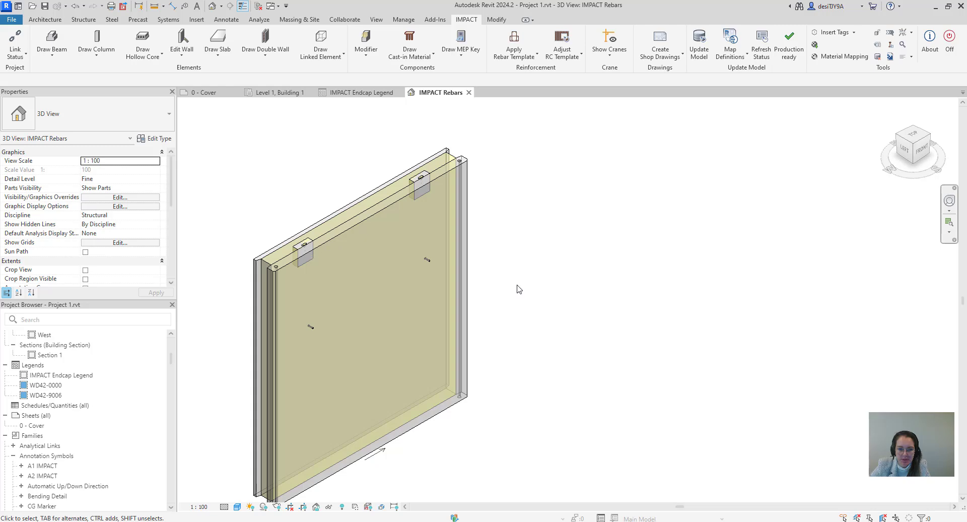
pyautogui.scroll(-2, 535, 227)
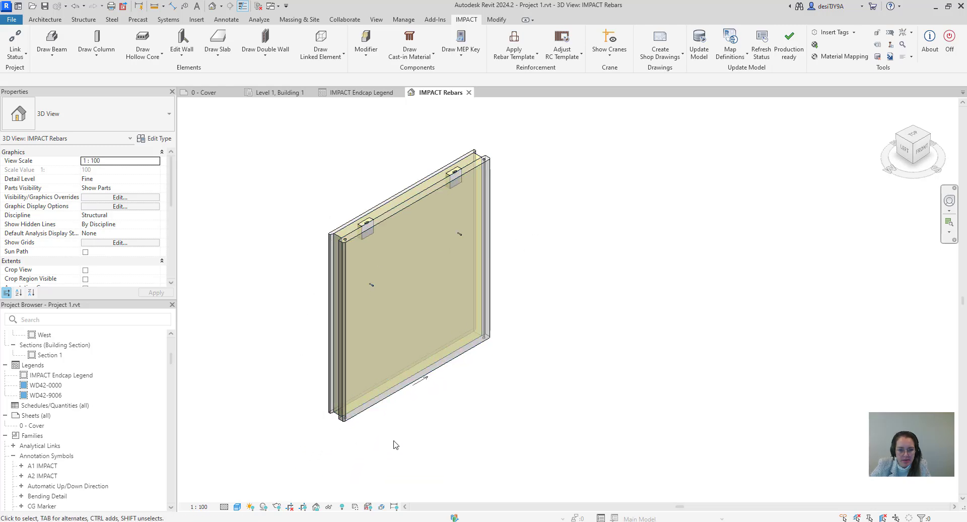
pyautogui.moveTo(526, 356); pyautogui.dragTo(535, 364, button='middle')
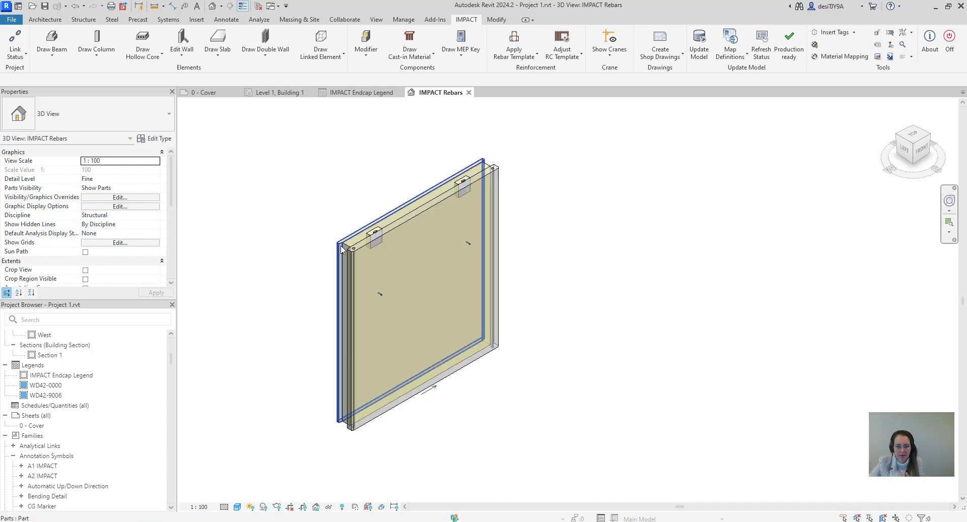
pyautogui.scroll(1, 410, 182)
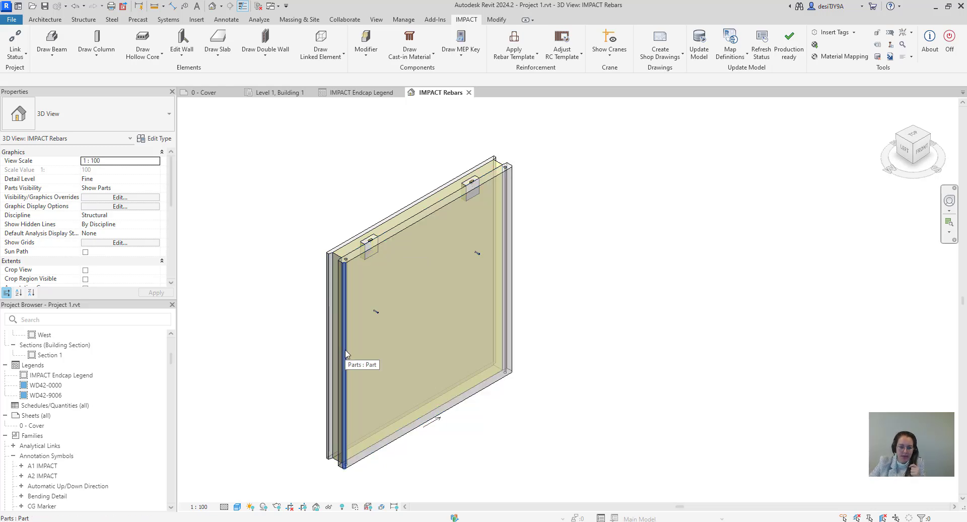
pyautogui.scroll(5, 359, 277)
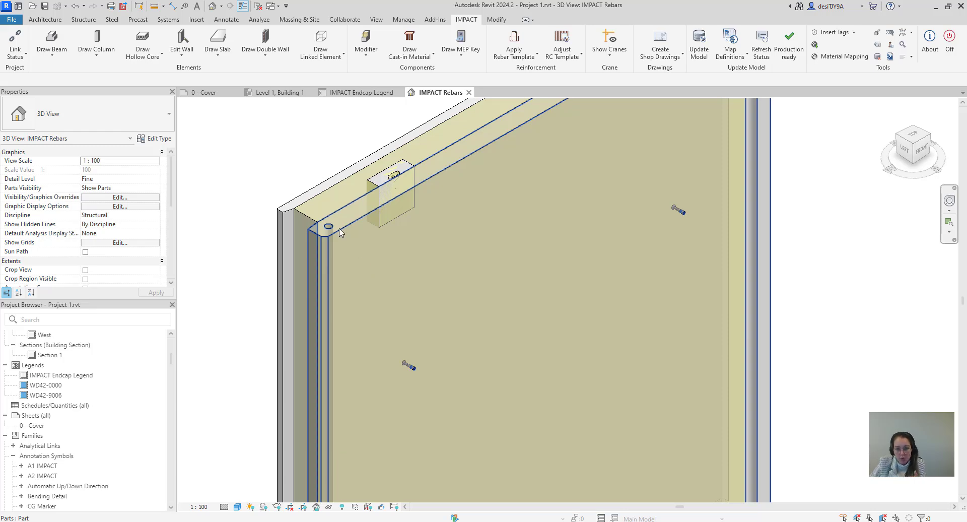
pyautogui.scroll(-4, 327, 240)
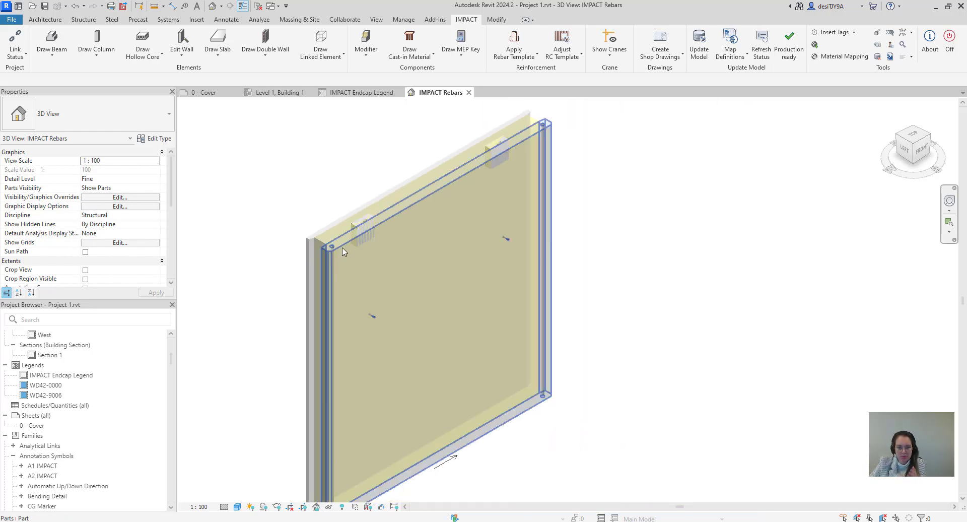
pyautogui.scroll(-2, 343, 251)
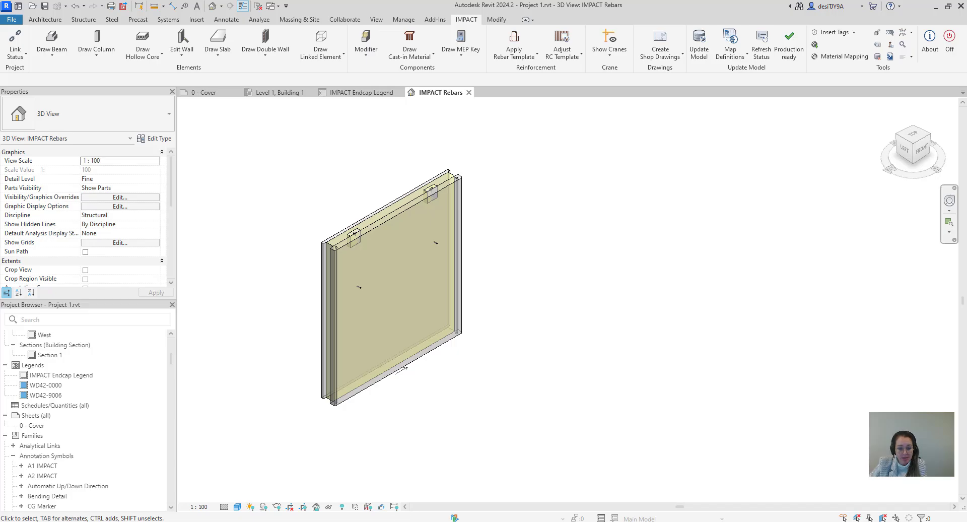
# Switch to the PowerPoint presentation Tip of the week_173.pptx and display slide 2 with the IMPACT logo and contact links
pyautogui.hotkey('alt', 'Tab')
pyautogui.click(121, 227)
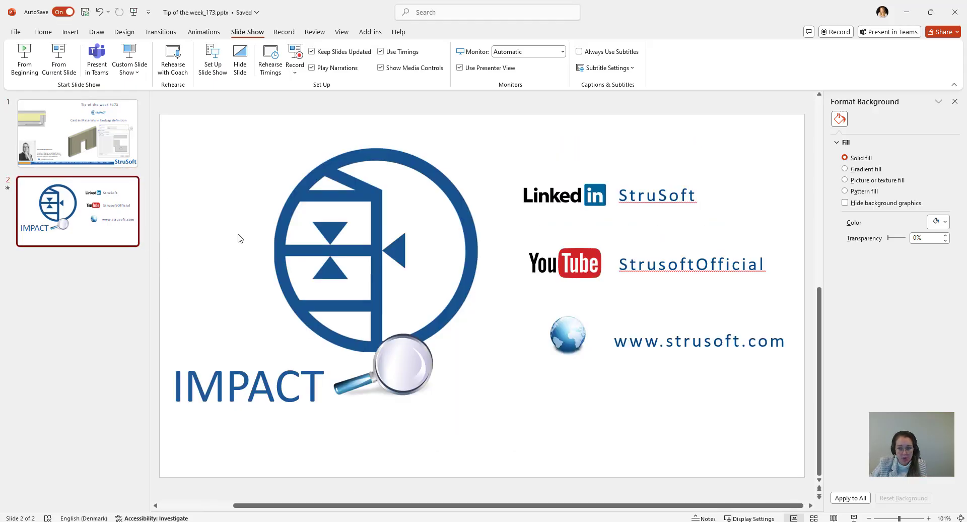